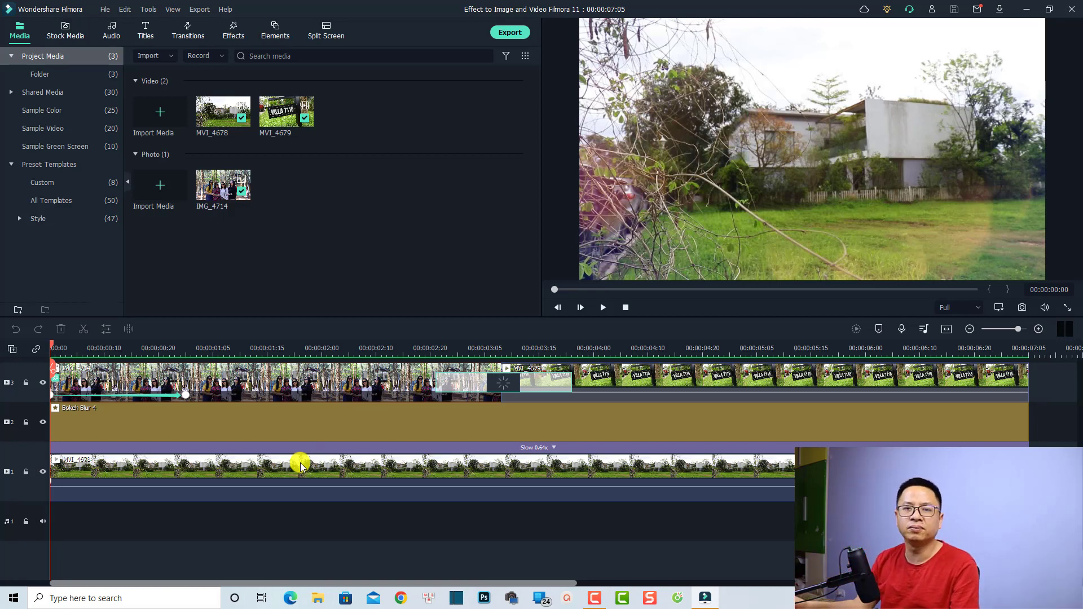
# Review the MVI_4678, Bokeh Blur 4, IMG_4714 and MVI_4679 clips, then play the project from the start
pyautogui.scroll(1, 300, 462)
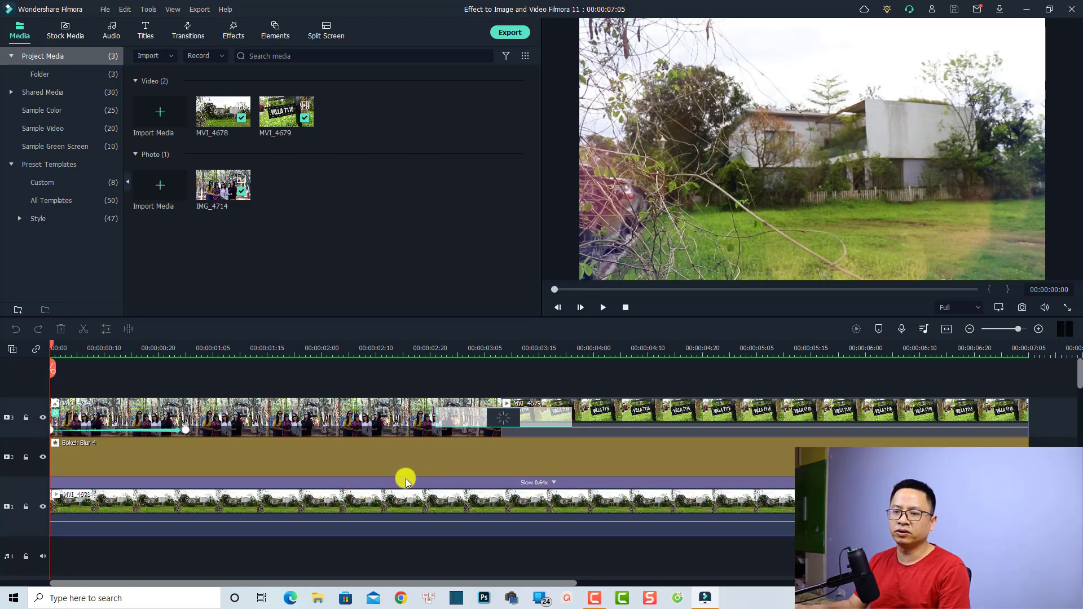
pyautogui.click(308, 502)
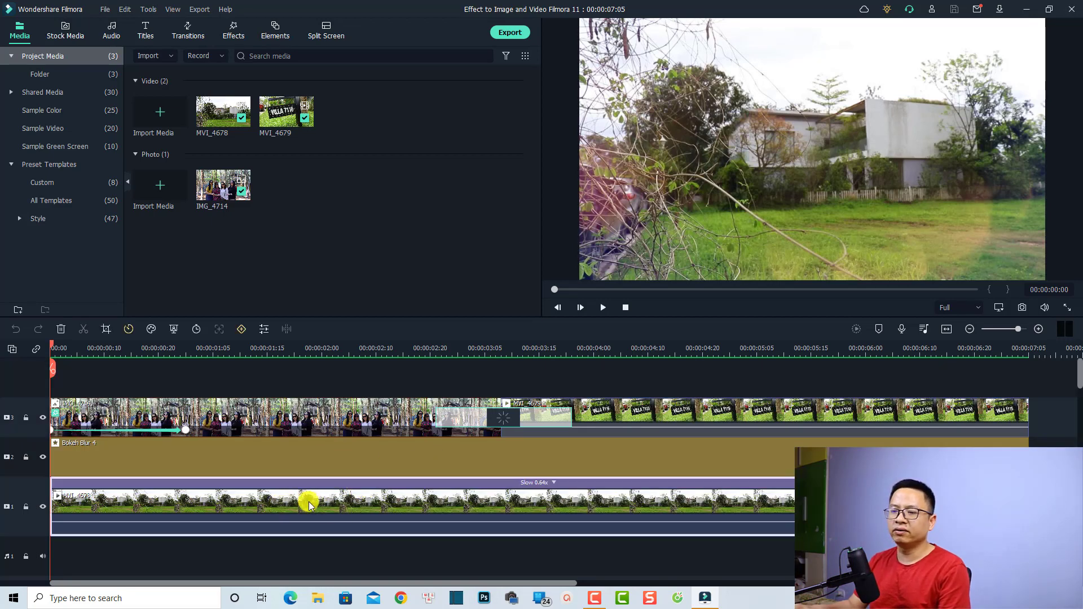
pyautogui.click(281, 451)
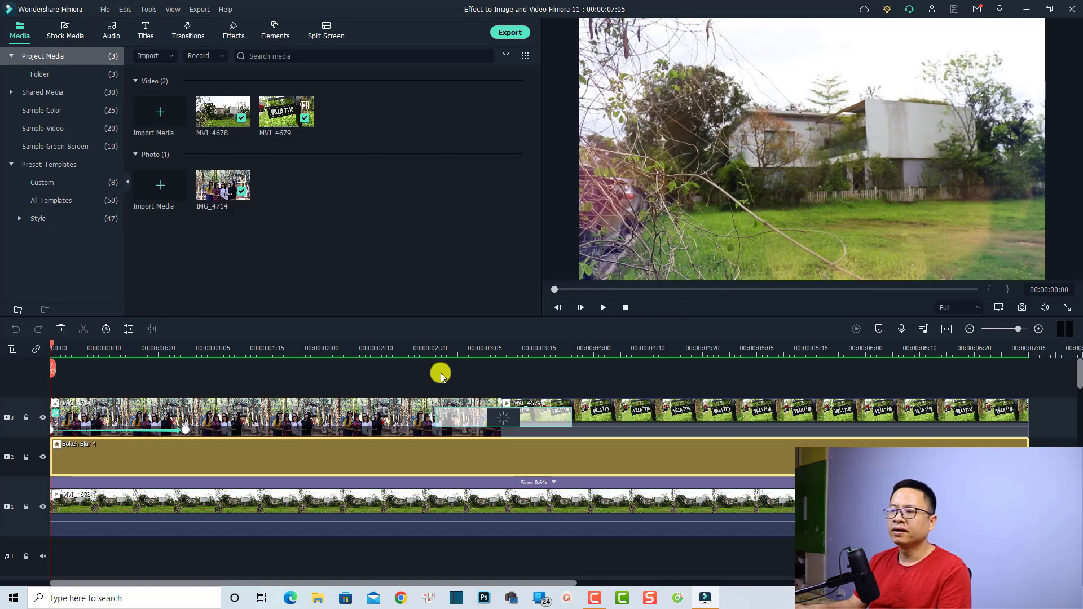
pyautogui.moveTo(555, 377); pyautogui.dragTo(333, 411)
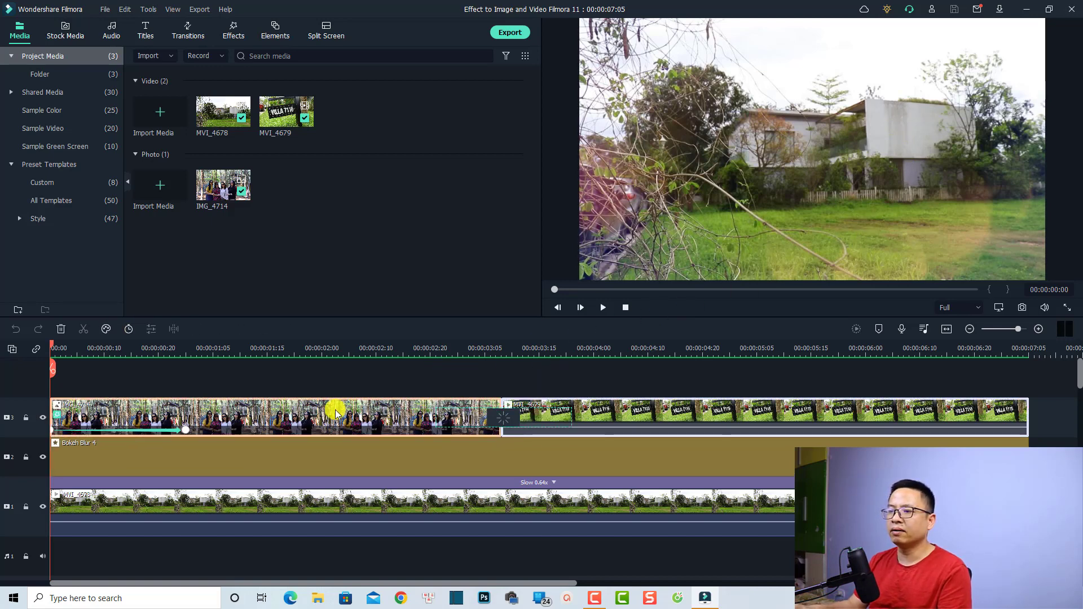
pyautogui.click(334, 411)
pyautogui.click(305, 348)
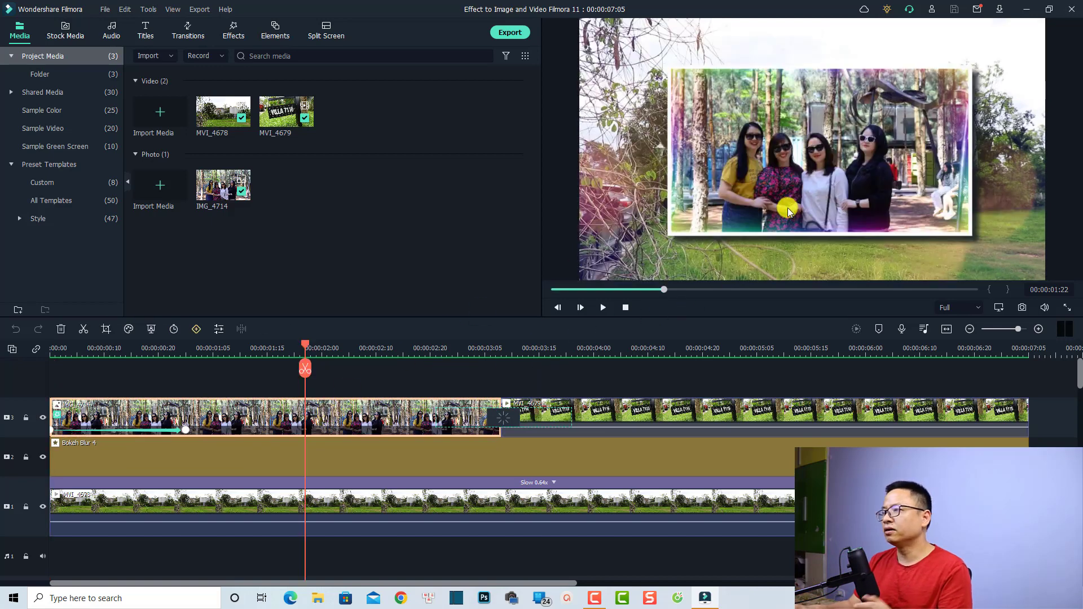
pyautogui.click(669, 348)
pyautogui.click(671, 413)
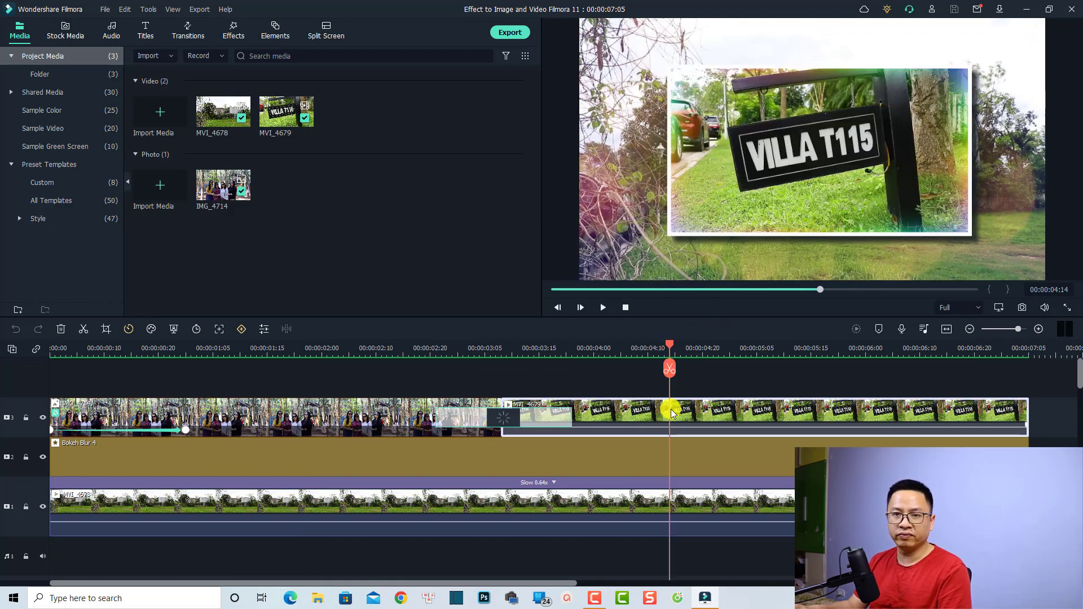
pyautogui.click(51, 354)
pyautogui.press('space')
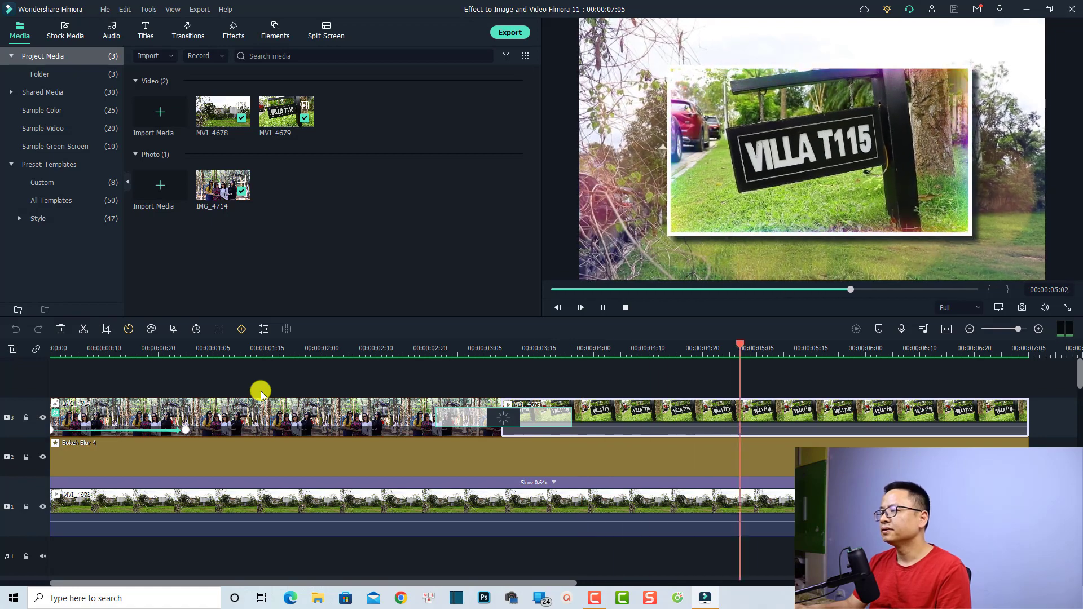
pyautogui.press('space')
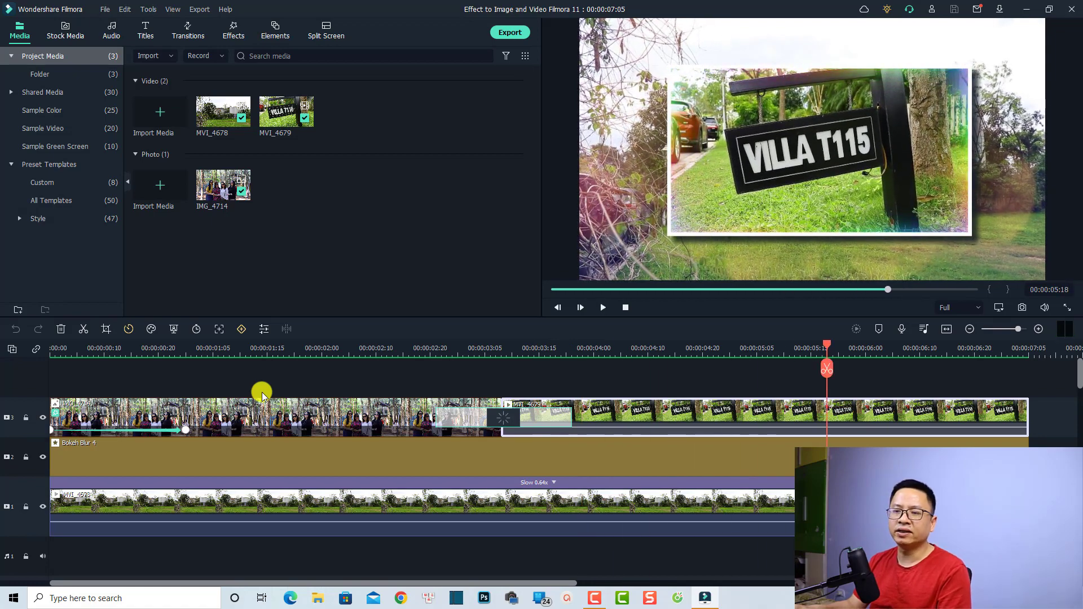
# Inspect the framed photo's zoom-in and the VILLA T115 clip at 00:00:04:01, replaying from the start
pyautogui.click(188, 410)
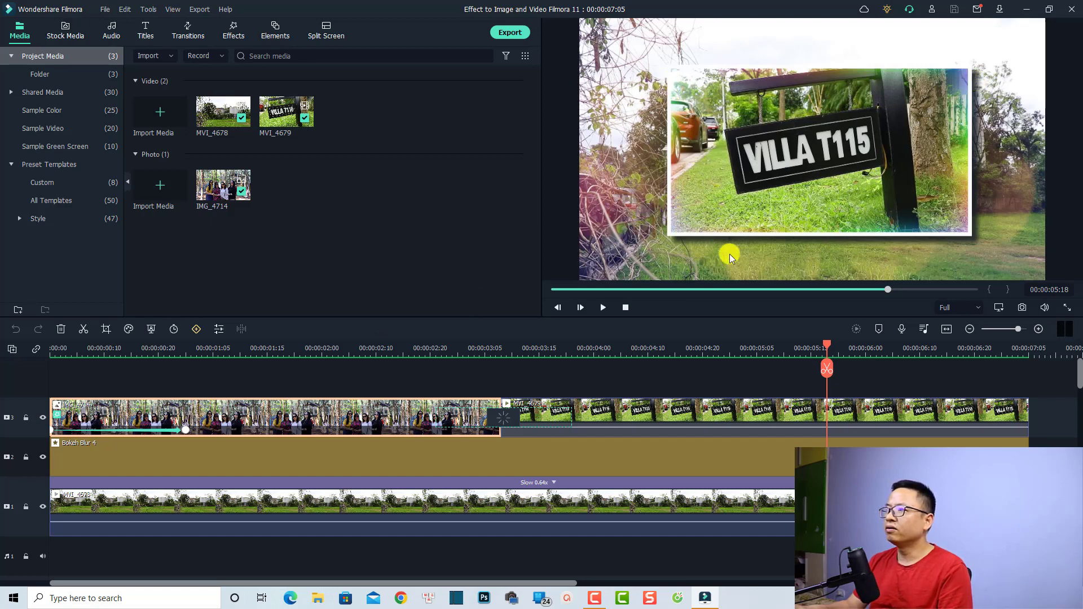
pyautogui.click(196, 348)
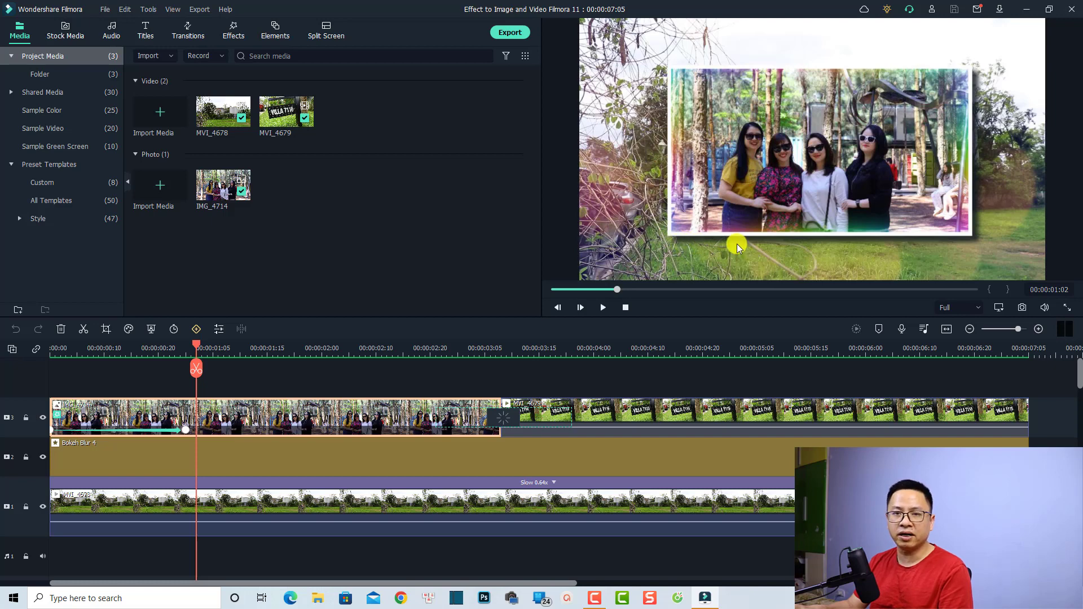
pyautogui.click(72, 352)
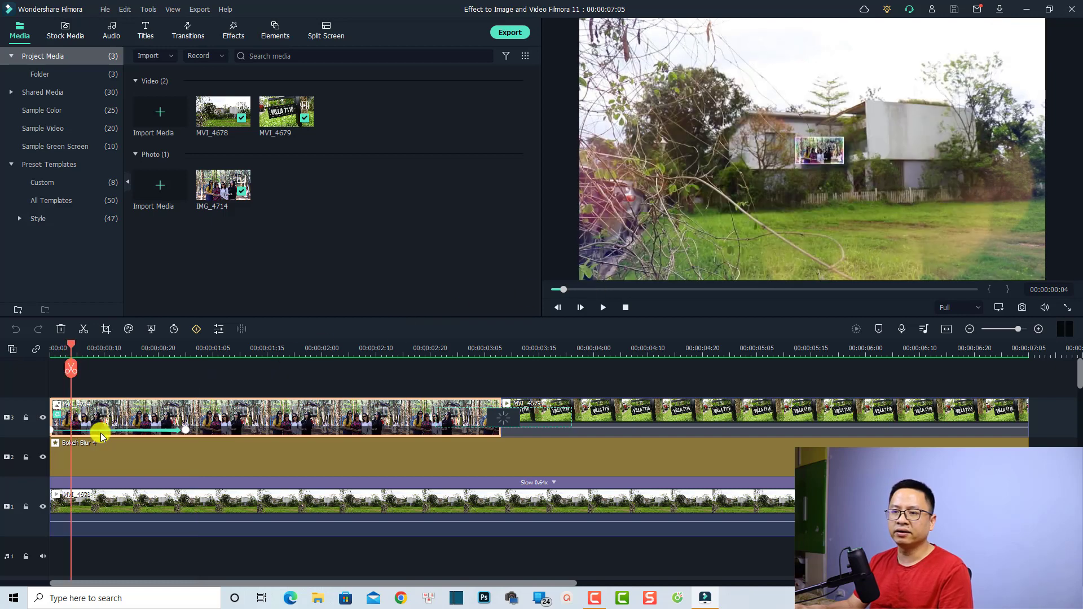
pyautogui.click(50, 351)
pyautogui.press('space')
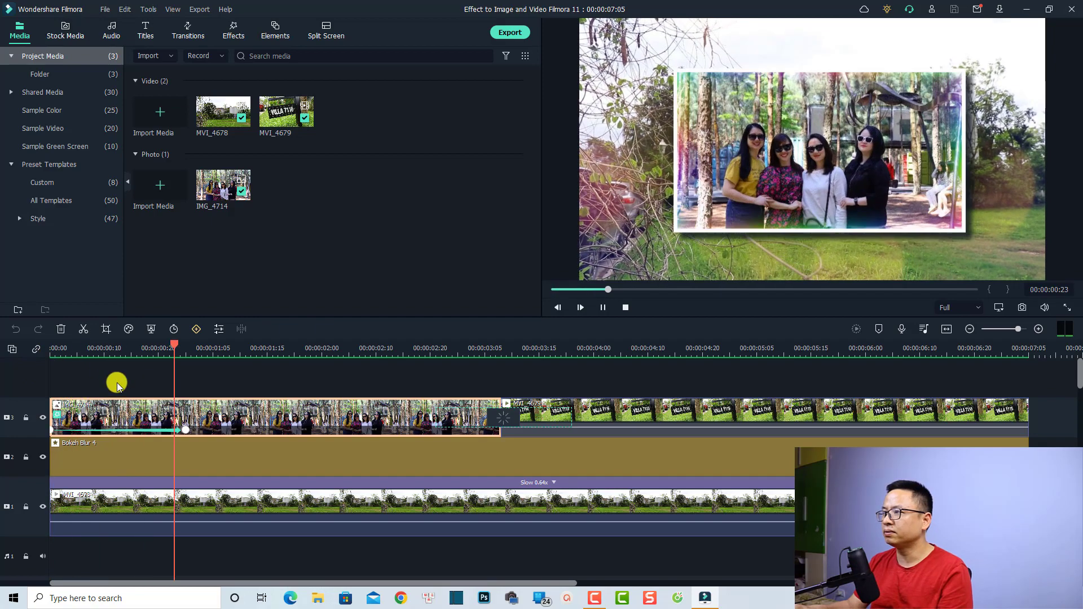
pyautogui.press('space')
pyautogui.click(598, 350)
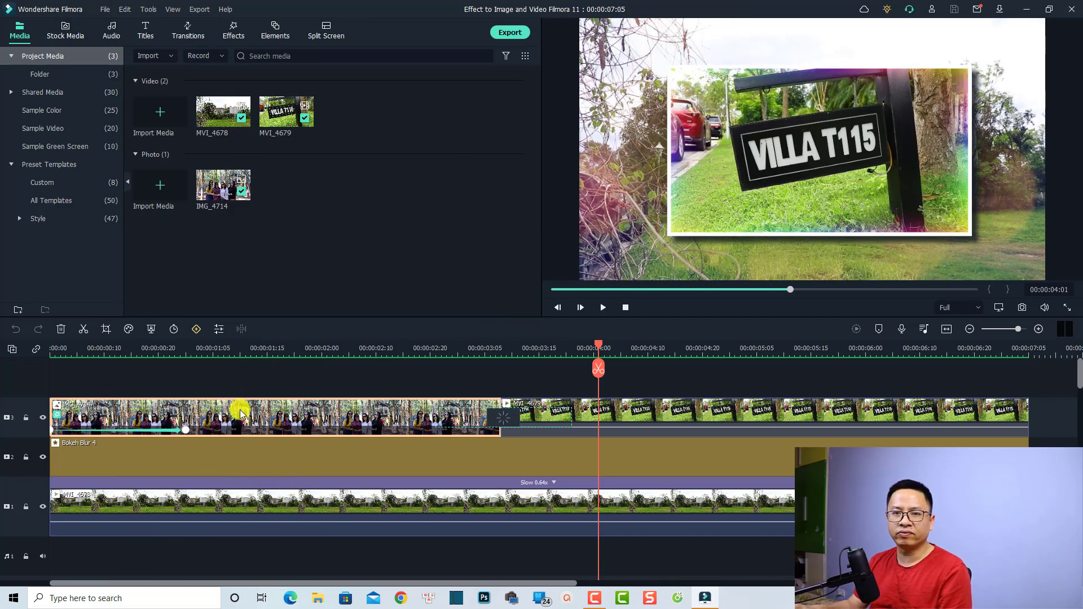
pyautogui.click(655, 415)
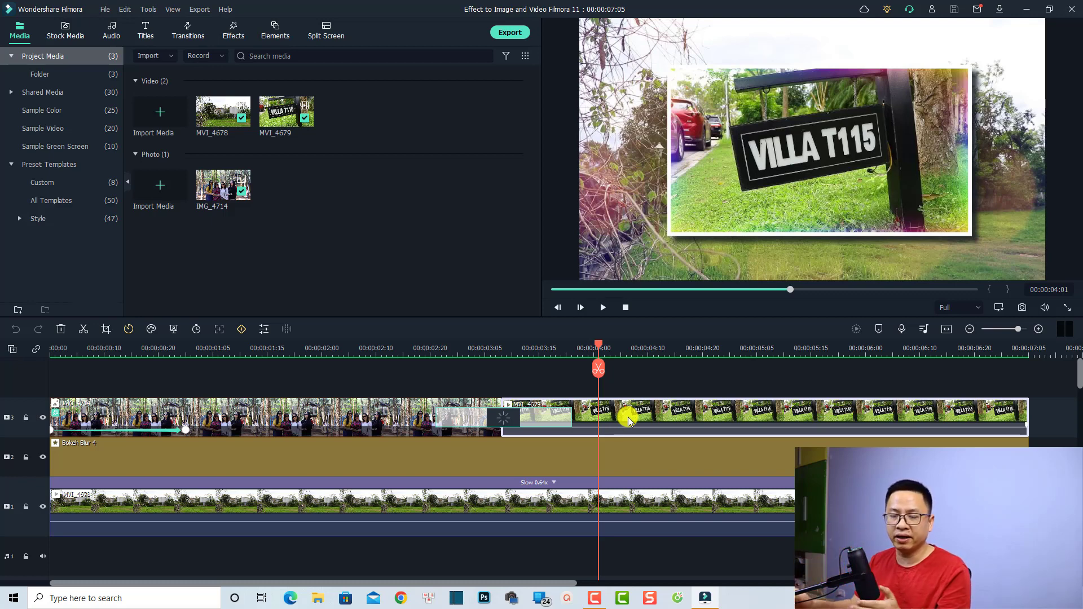
# Delete both top-track clips, place a fresh IMG_4714 on track 3, and play it
pyautogui.moveTo(708, 376); pyautogui.dragTo(215, 416)
pyautogui.press('Delete')
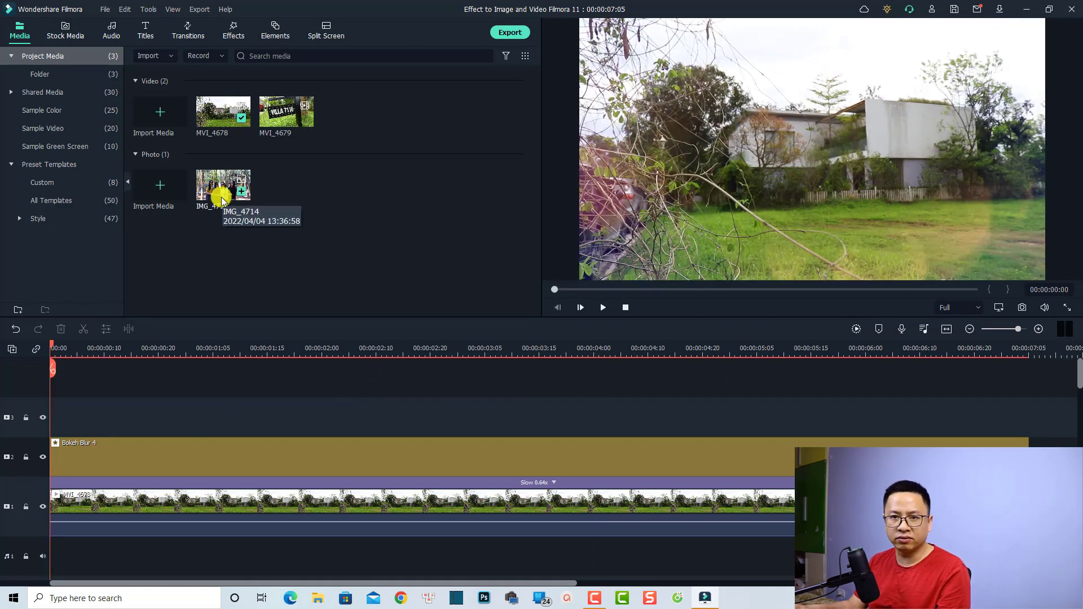
pyautogui.moveTo(222, 201); pyautogui.dragTo(66, 438)
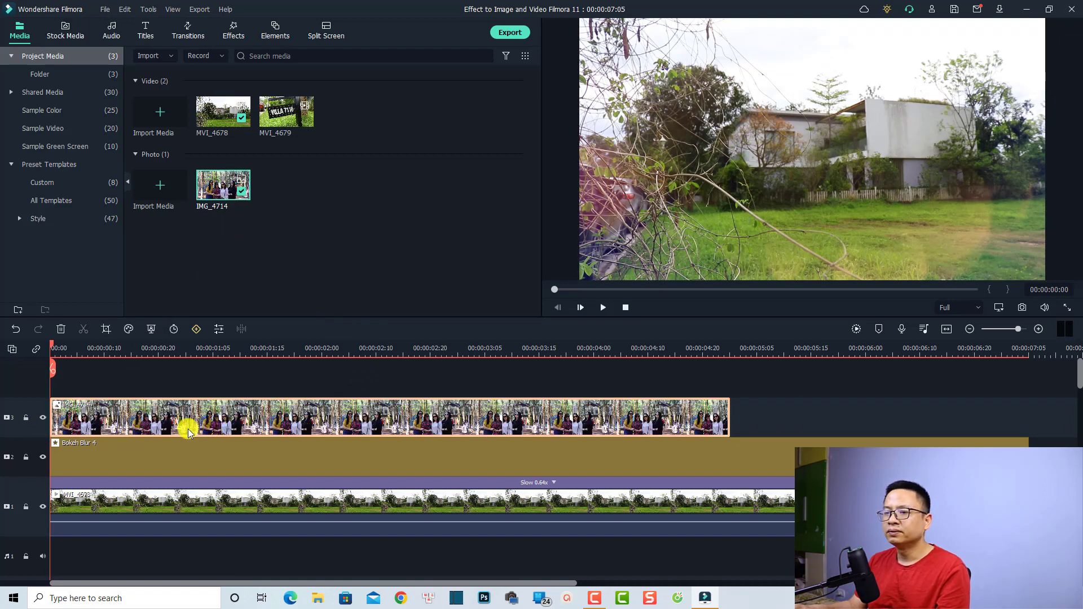
pyautogui.press('space')
pyautogui.press('space')
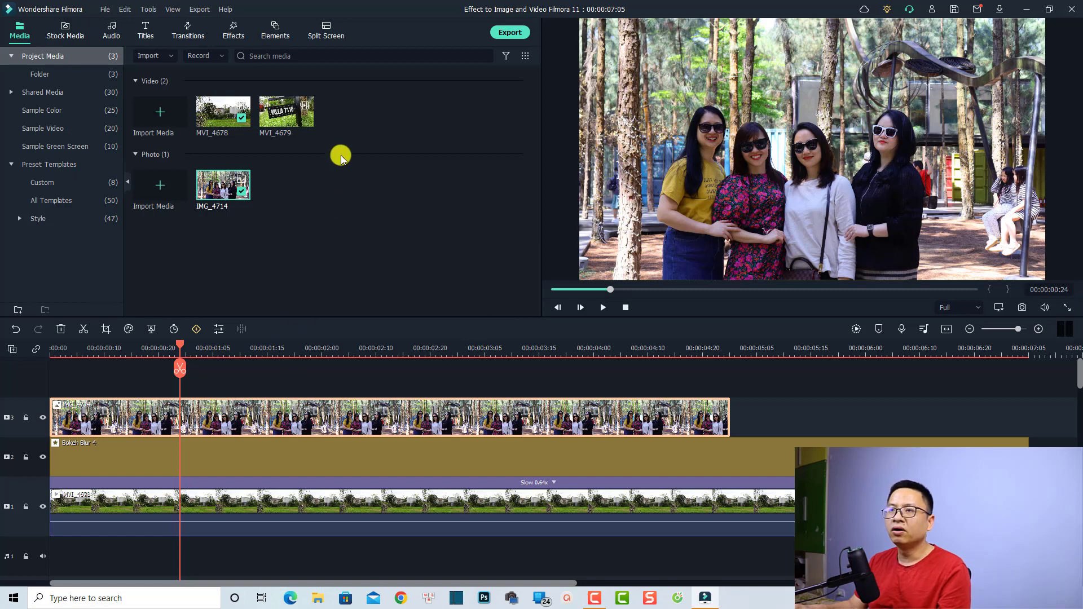
# Open the Effects library and list the 21 AI Portrait effects, such as Human Segmentation and Neon Ring
pyautogui.click(235, 36)
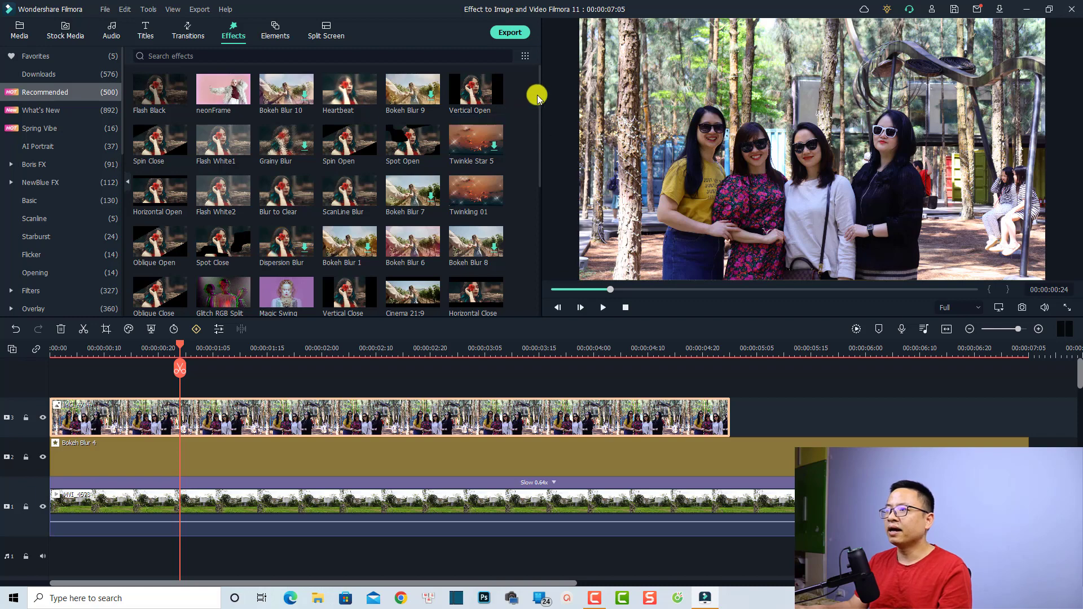
pyautogui.moveTo(538, 95); pyautogui.dragTo(318, 157)
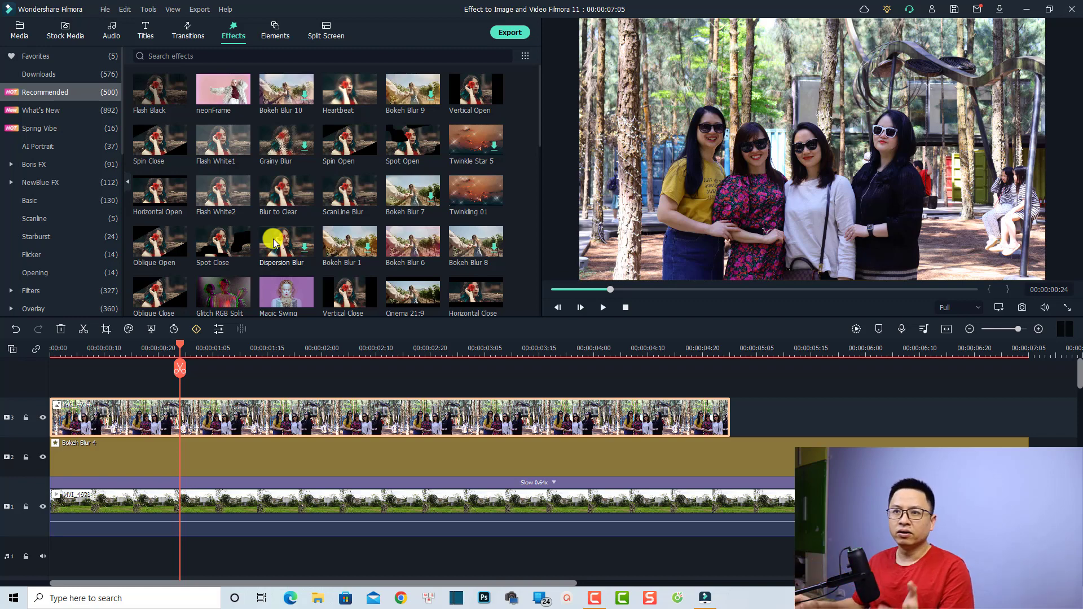
pyautogui.click(51, 147)
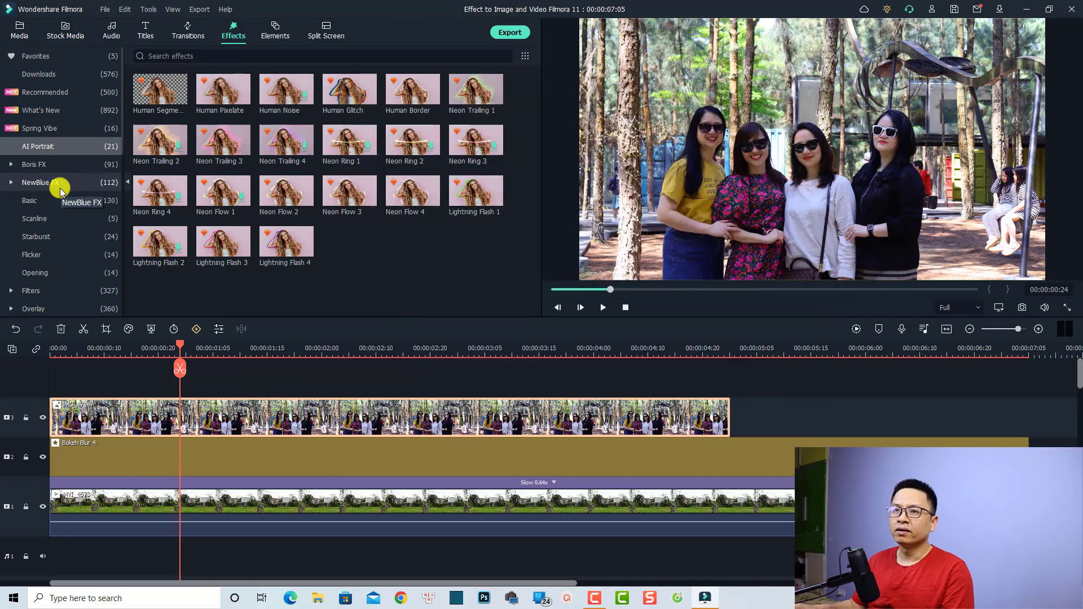
# Switch back to the Recommended effects and preview the neonFrame effect
pyautogui.click(45, 95)
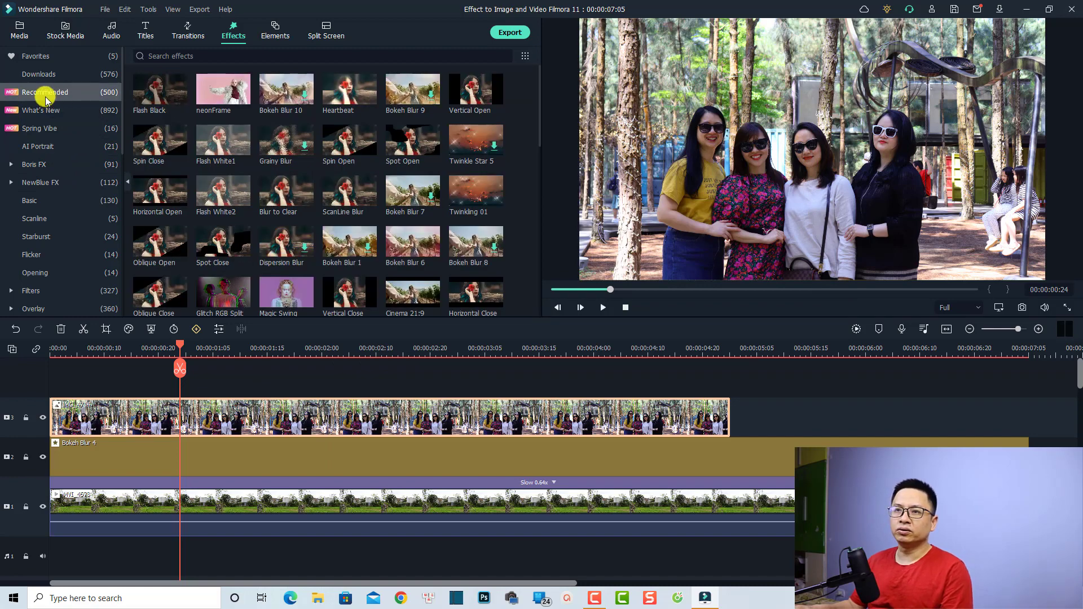
pyautogui.click(218, 99)
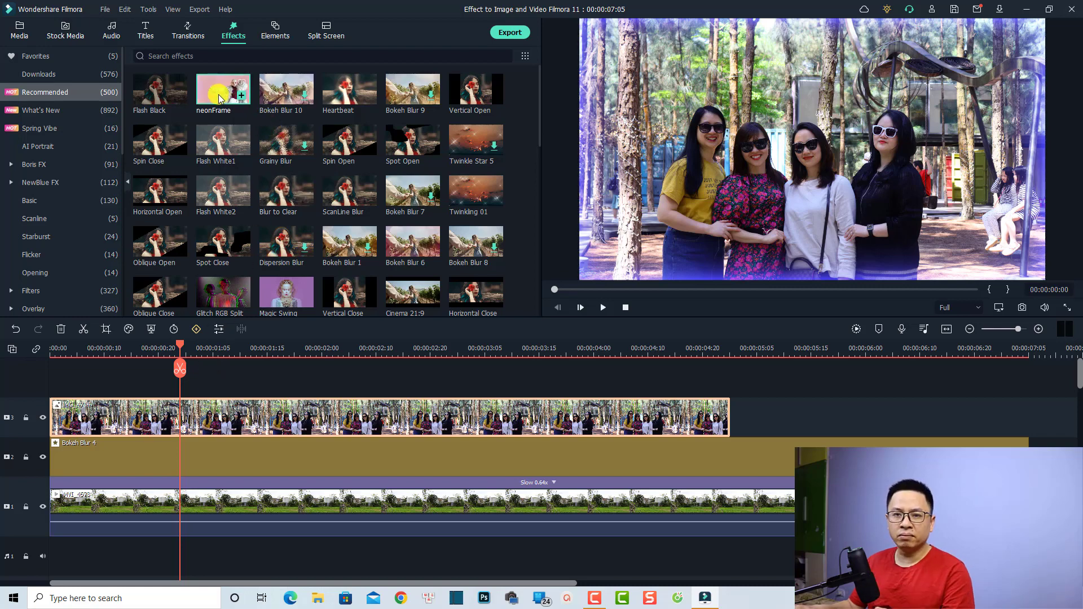
# Apply neonFrame to the IMG_4714 photo, add Bokeh Blur 6 on a new track, and preview it
pyautogui.moveTo(219, 97); pyautogui.dragTo(195, 411)
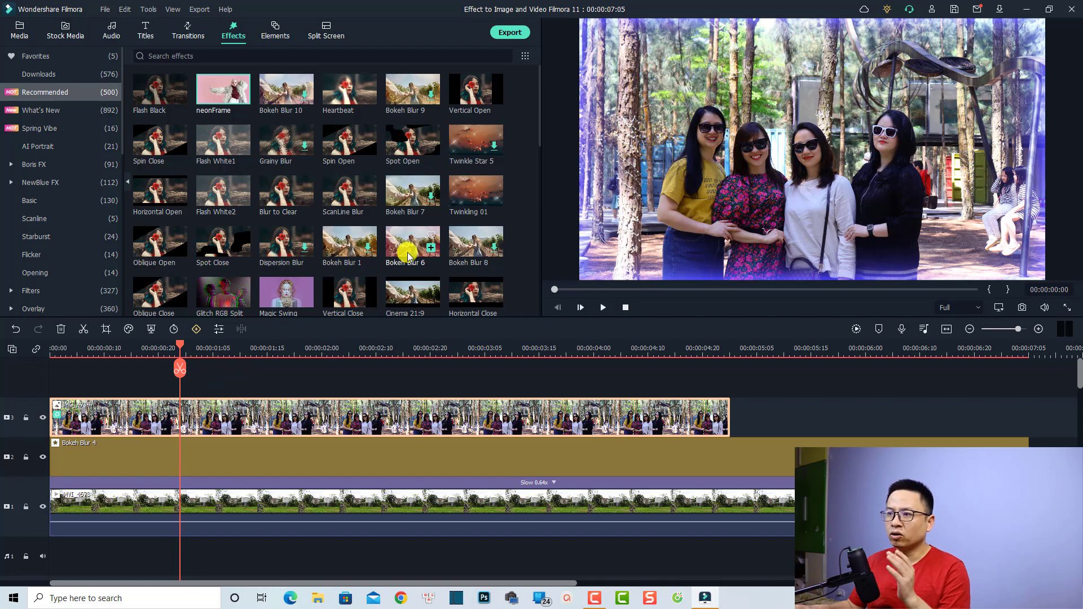
pyautogui.moveTo(407, 255); pyautogui.dragTo(189, 382)
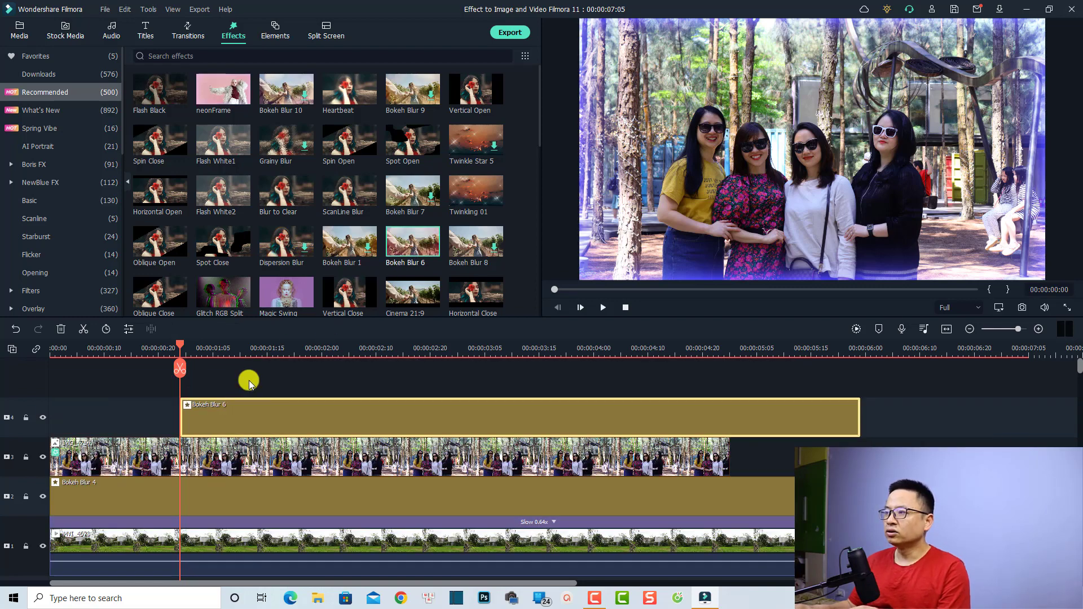
pyautogui.press('space')
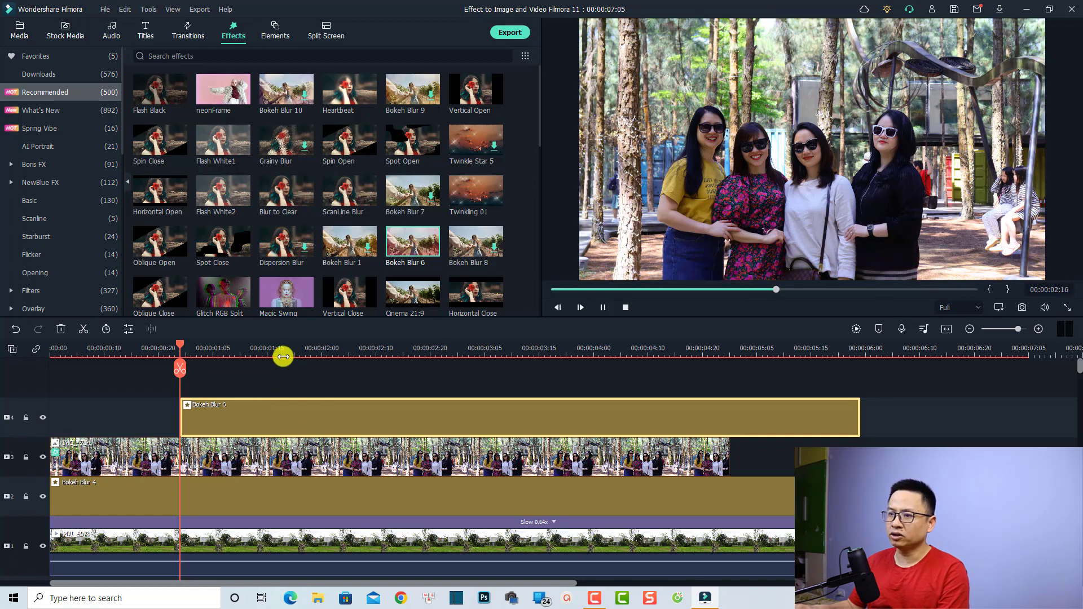
pyautogui.click(283, 354)
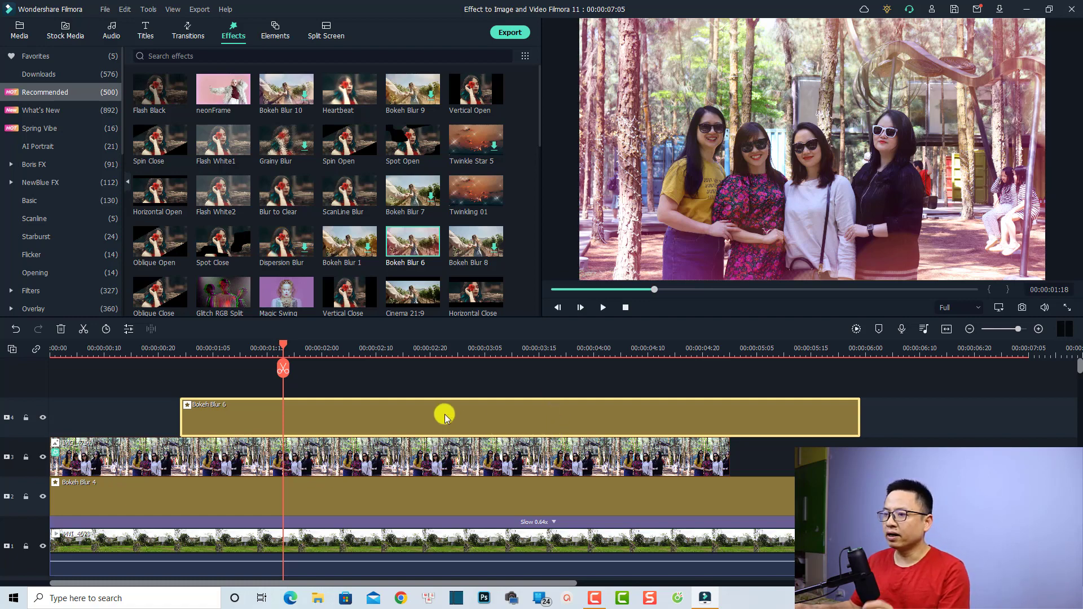
# Delete the Bokeh Blur 6 layer and select the group photo in the preview
pyautogui.press('Delete')
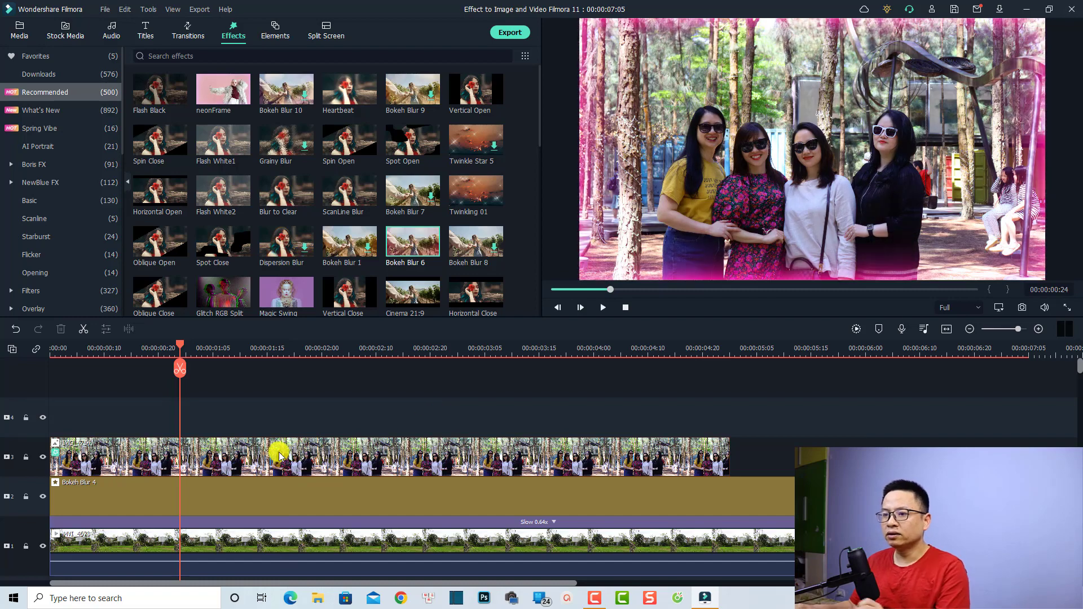
pyautogui.click(278, 451)
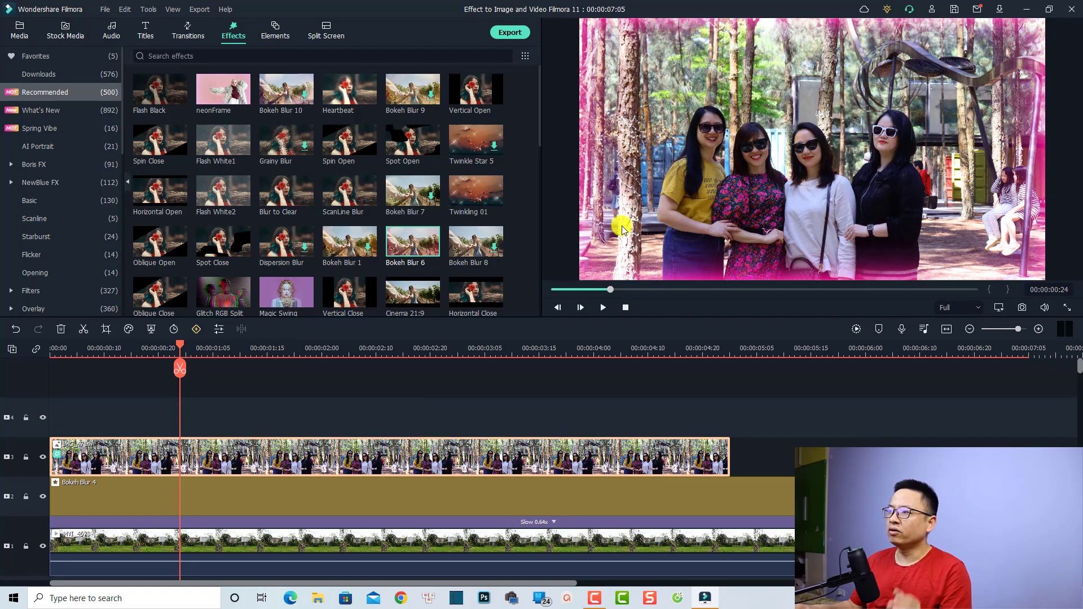
pyautogui.click(670, 208)
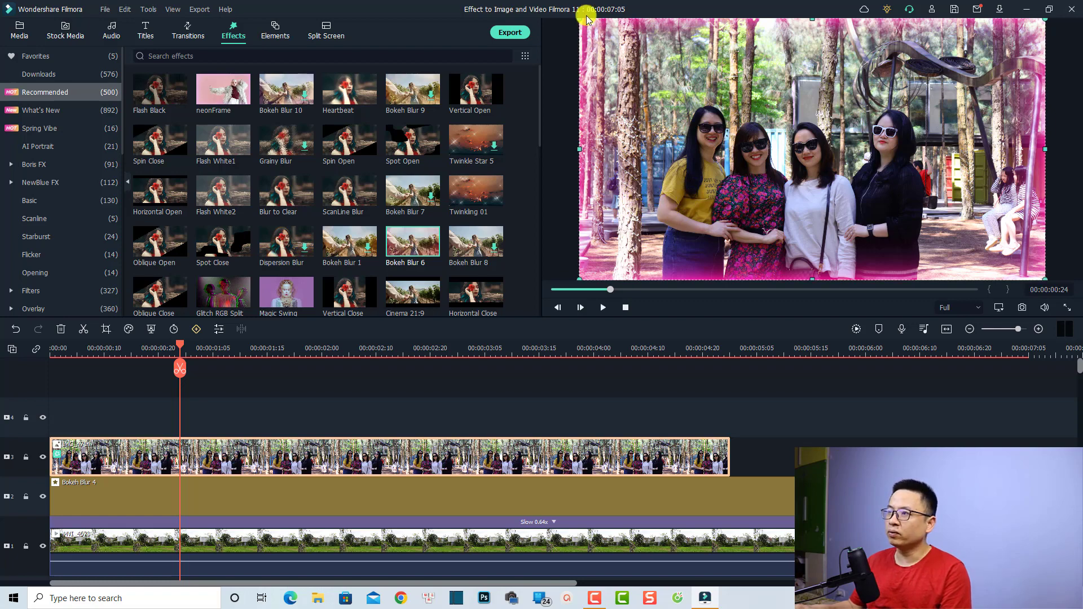
# Scale the group photo down from its corner and move it right of centre
pyautogui.moveTo(582, 24); pyautogui.dragTo(728, 138)
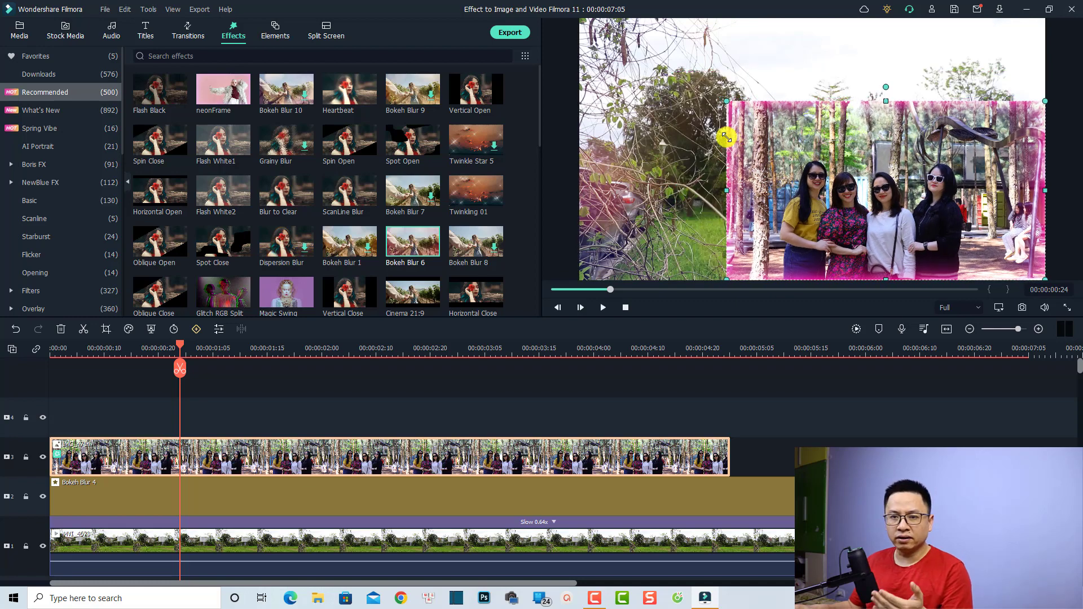
pyautogui.moveTo(801, 170); pyautogui.dragTo(751, 143)
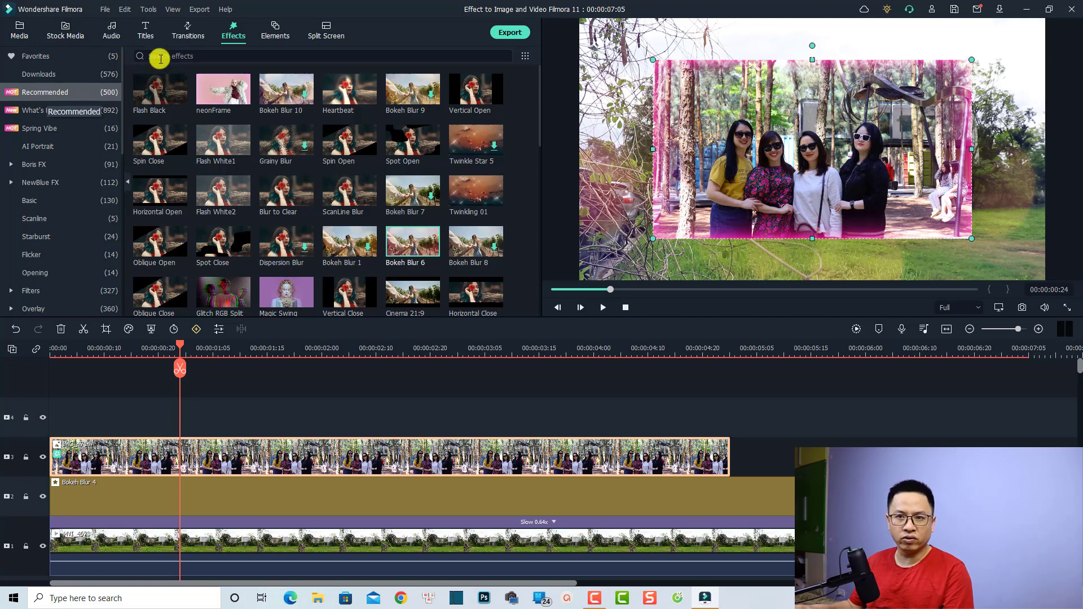
# Search the effects for 'border' and apply the Border effect to the photo clip
pyautogui.click(171, 56)
pyautogui.write('bor')
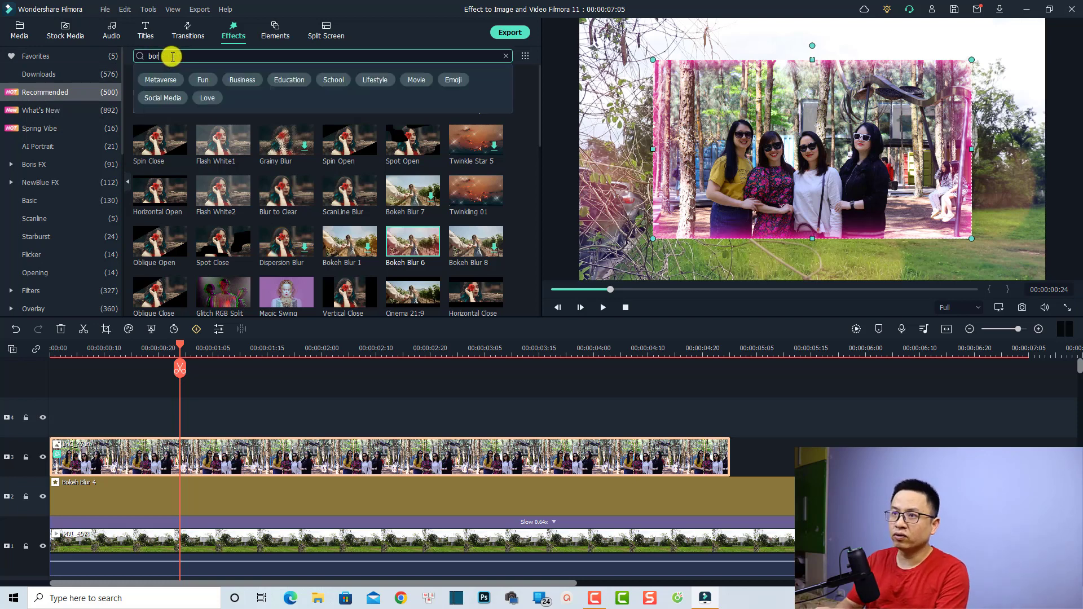
pyautogui.write('der')
pyautogui.press('Return')
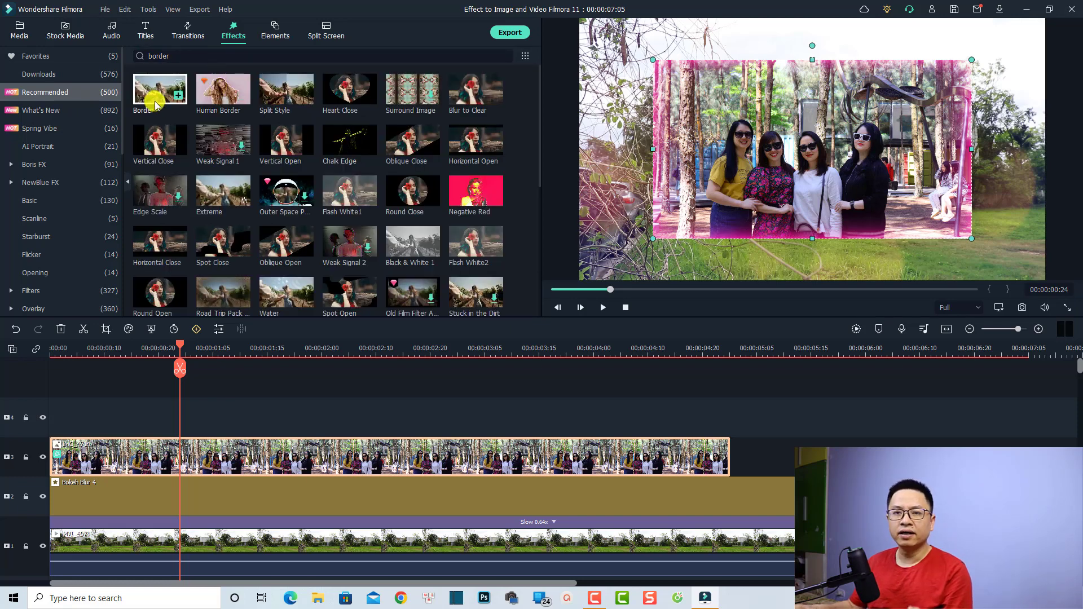
pyautogui.moveTo(152, 98); pyautogui.dragTo(157, 453)
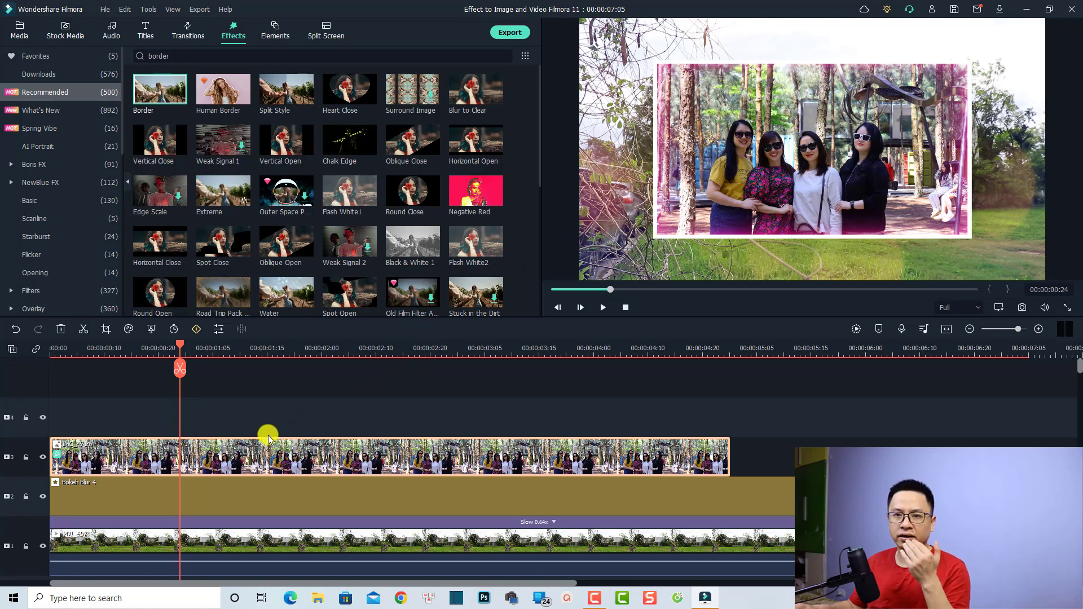
# Set the photo's Border effect start colour to magenta and end colour to blue
pyautogui.doubleClick(212, 468)
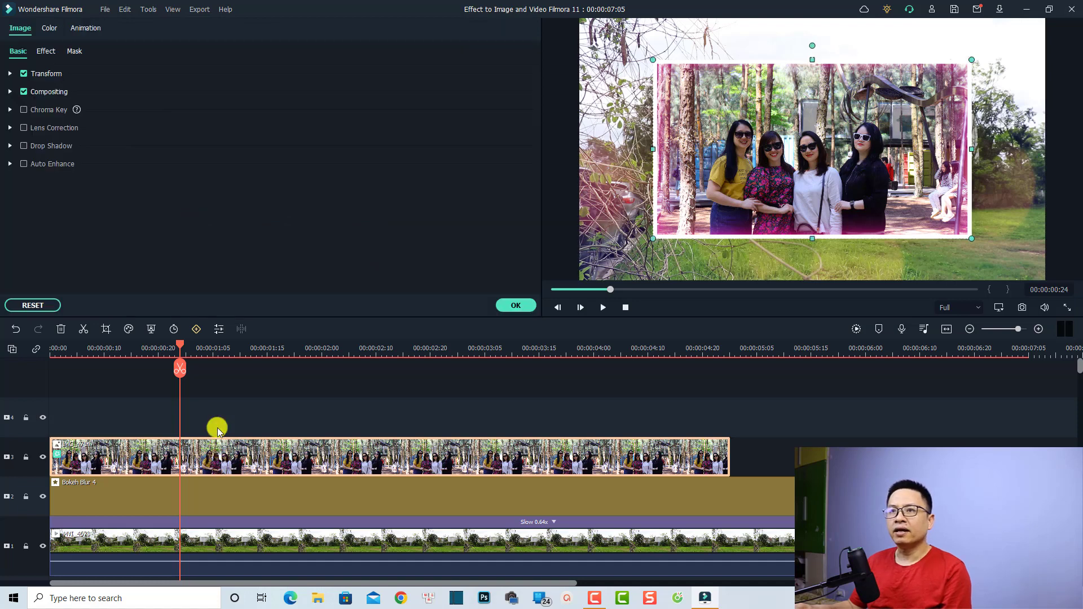
pyautogui.click(45, 52)
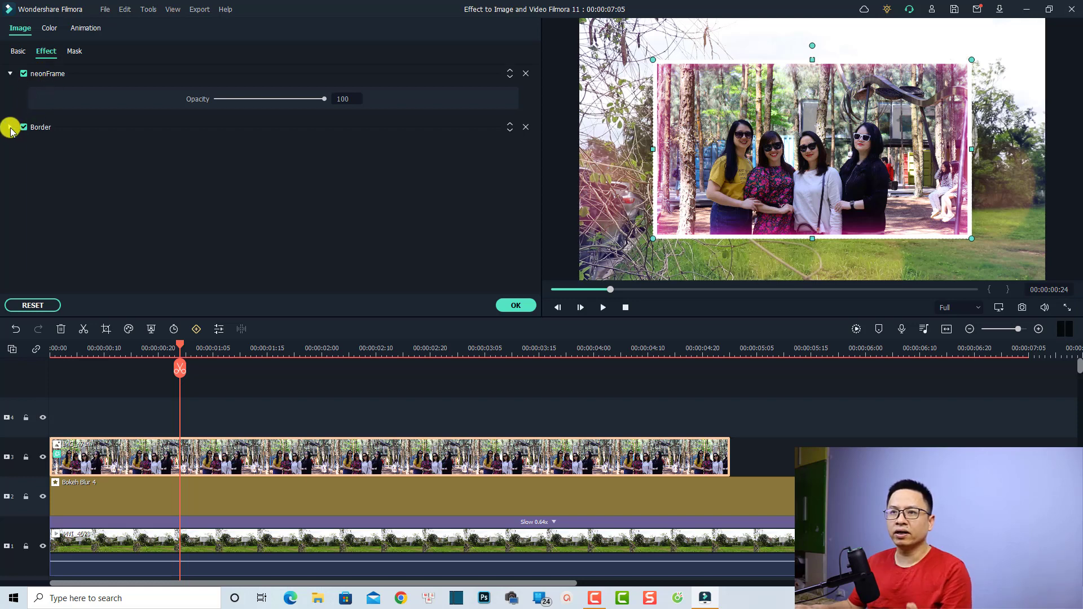
pyautogui.click(10, 127)
pyautogui.click(267, 154)
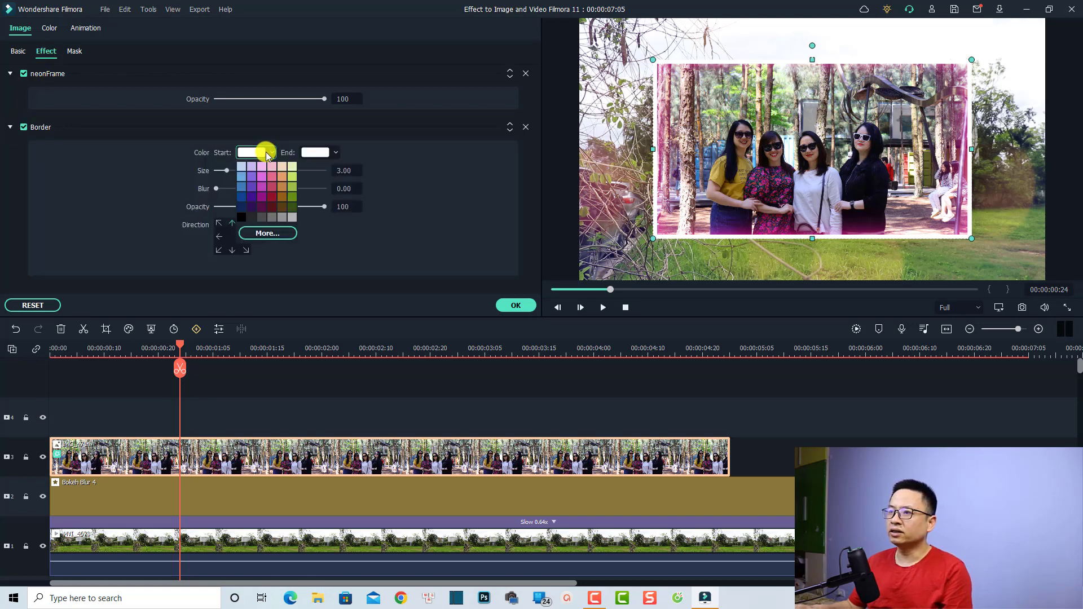
pyautogui.click(260, 187)
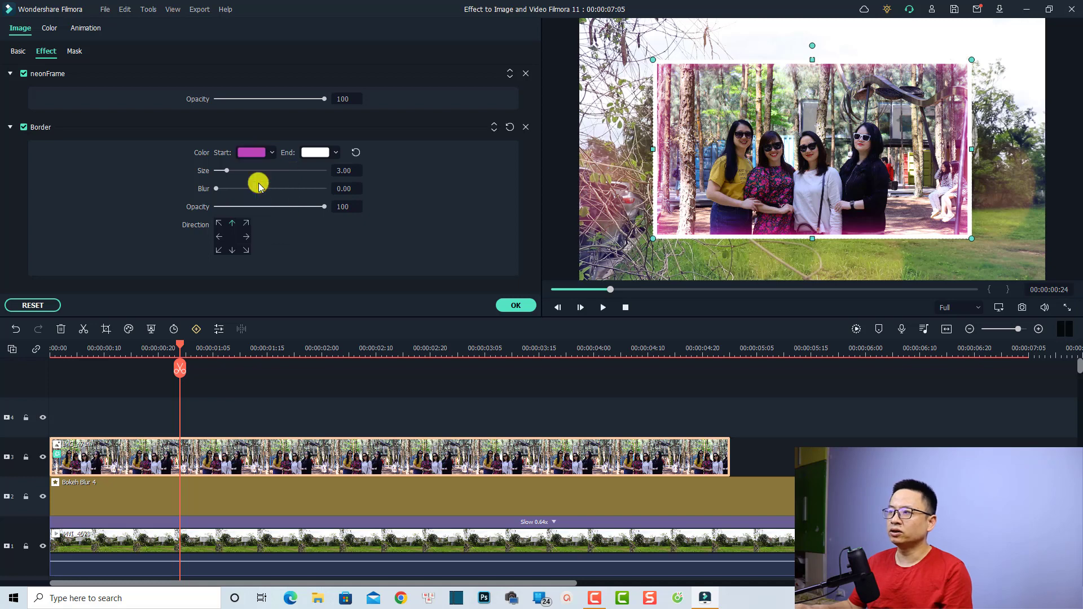
pyautogui.click(333, 156)
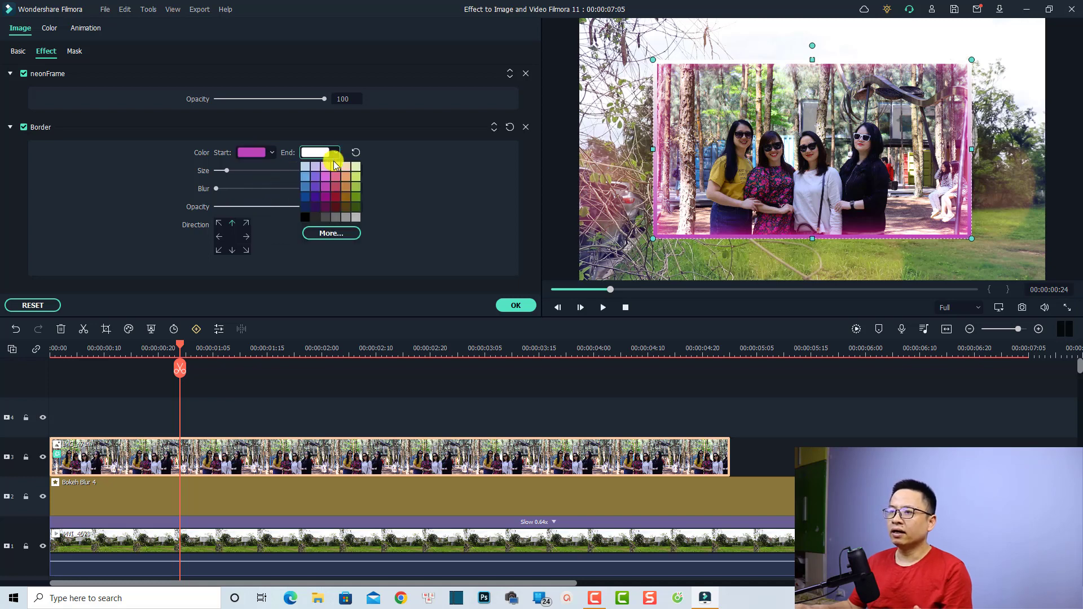
pyautogui.click(305, 180)
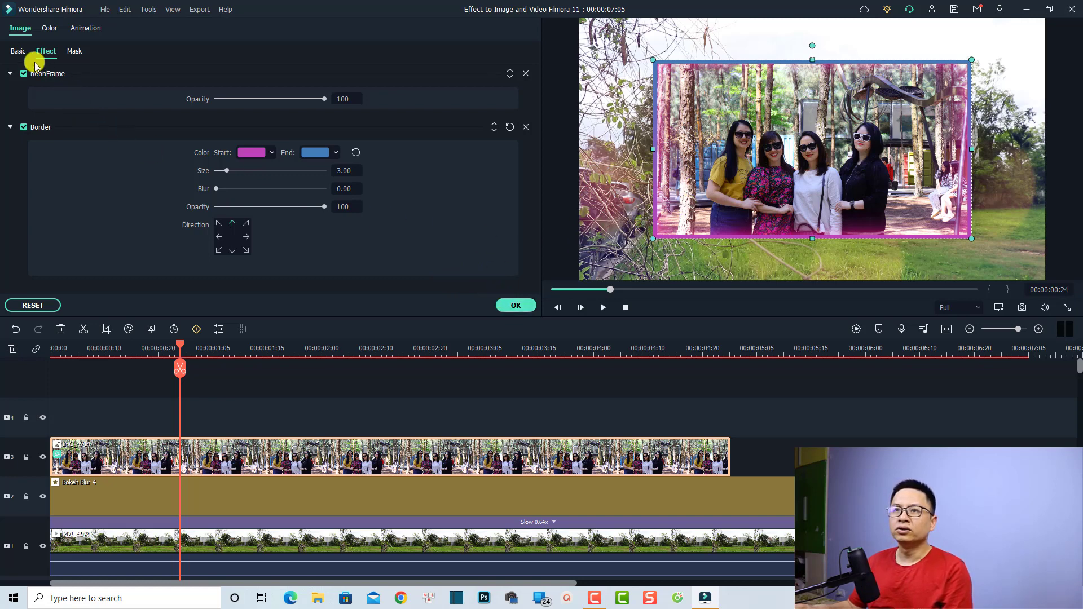
# Enable the photo's drop shadow with distance 3 and blur 7, and confirm with OK
pyautogui.click(19, 52)
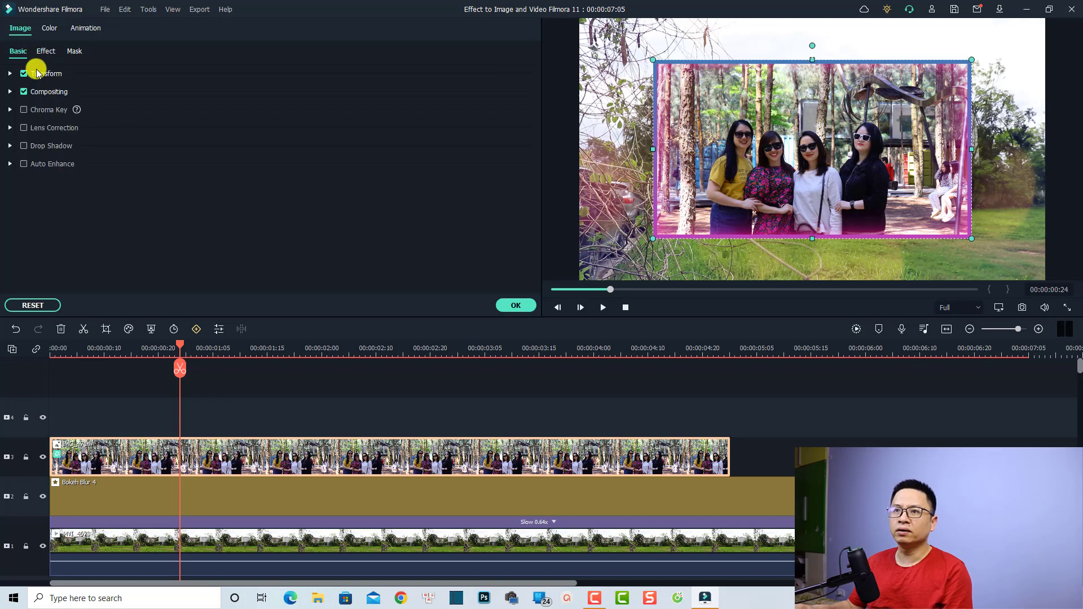
pyautogui.click(23, 147)
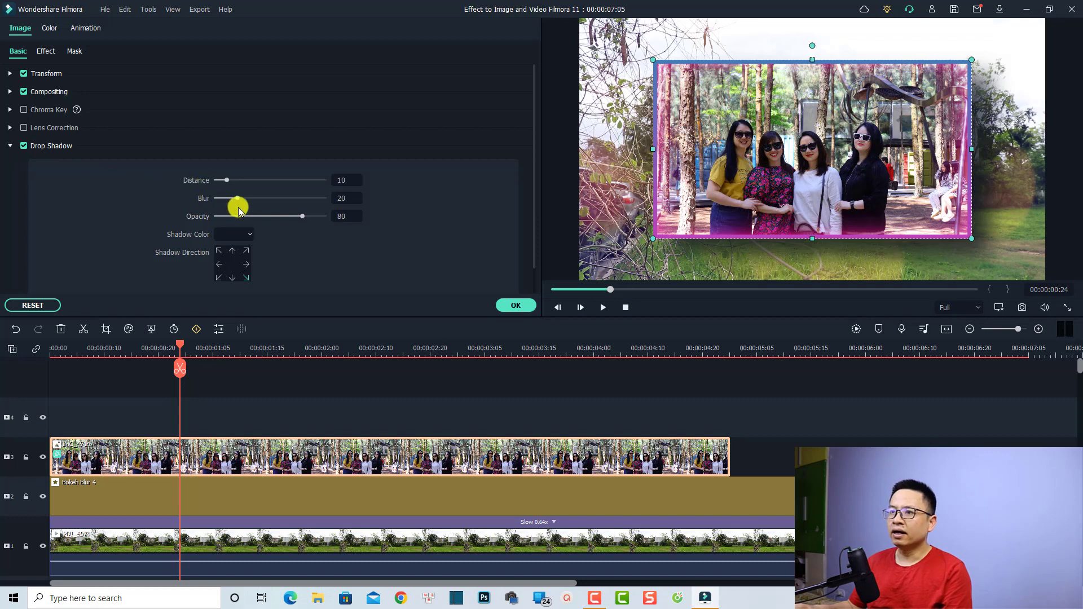
pyautogui.scroll(-1, 234, 195)
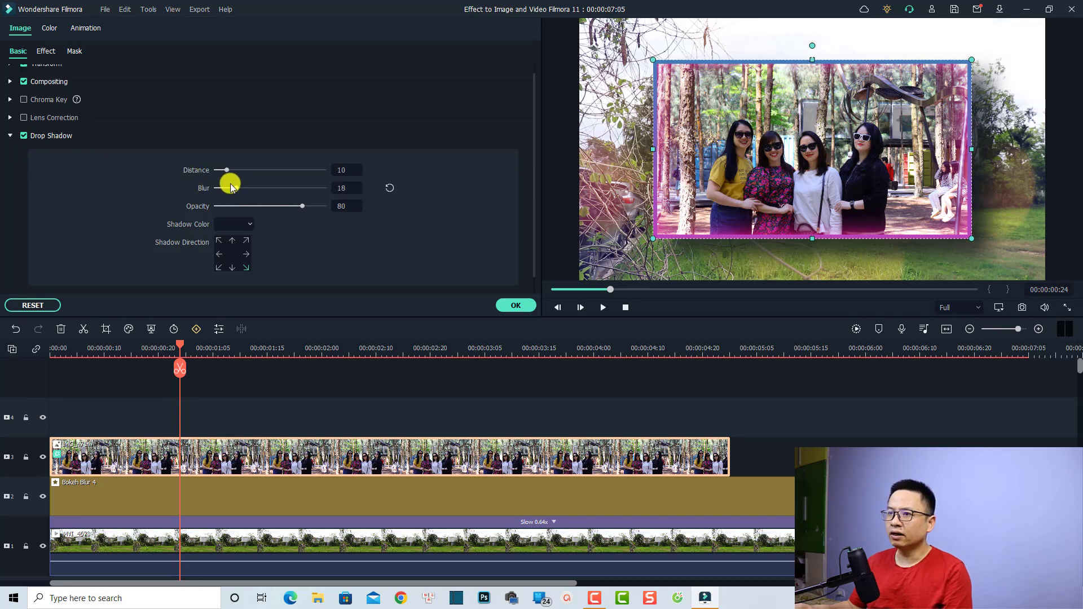
pyautogui.moveTo(227, 188); pyautogui.dragTo(222, 170)
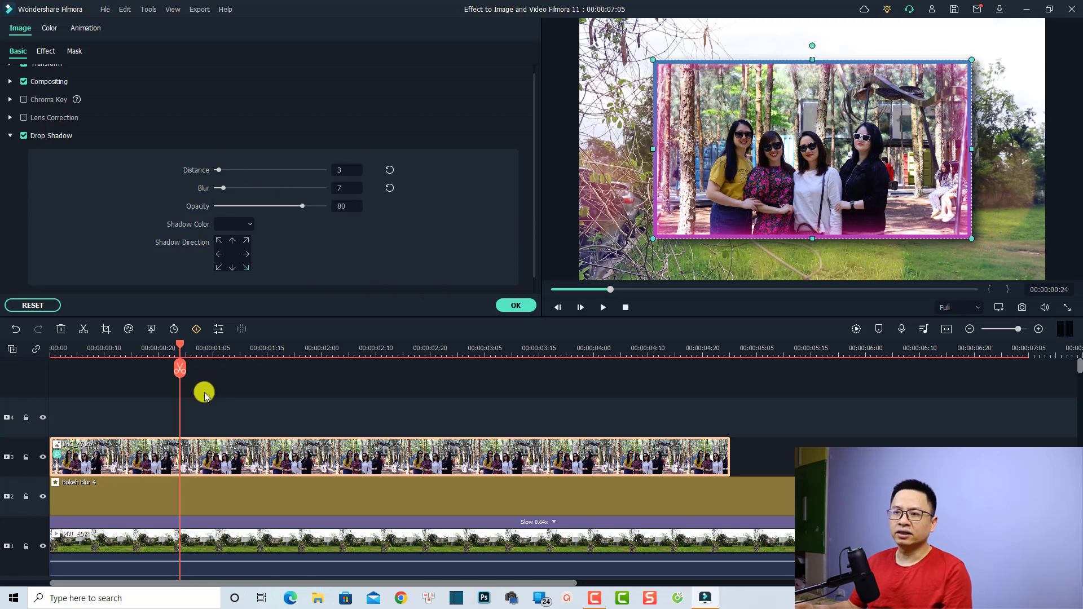
pyautogui.click(515, 306)
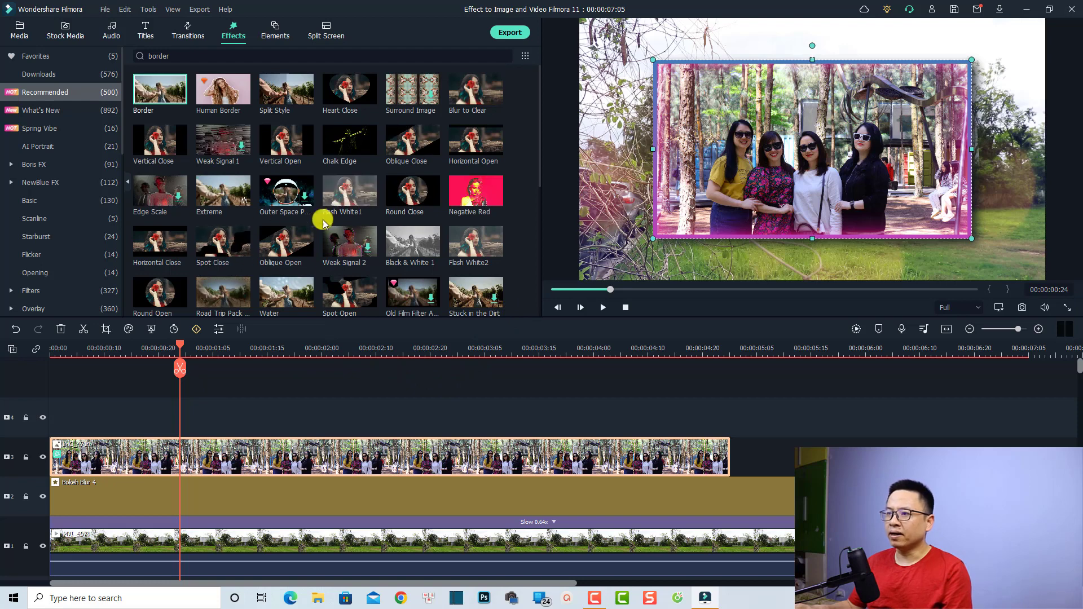
# Apply Glitch Scan Line RGBSplit to the photo, review its settings, and return the playhead to 00:00:00:00
pyautogui.click(343, 252)
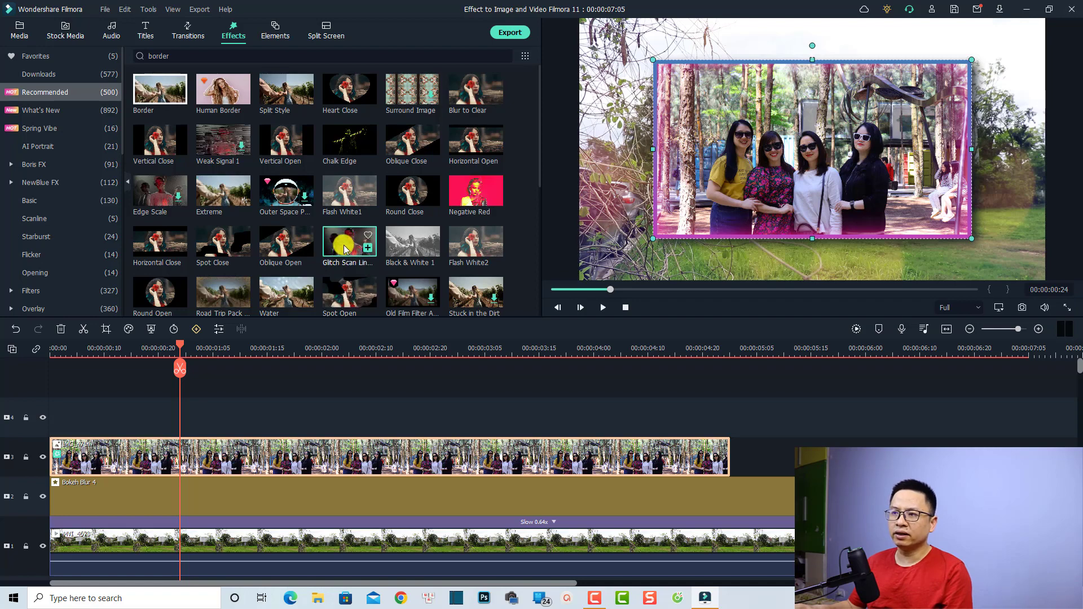
pyautogui.moveTo(346, 244); pyautogui.dragTo(188, 454)
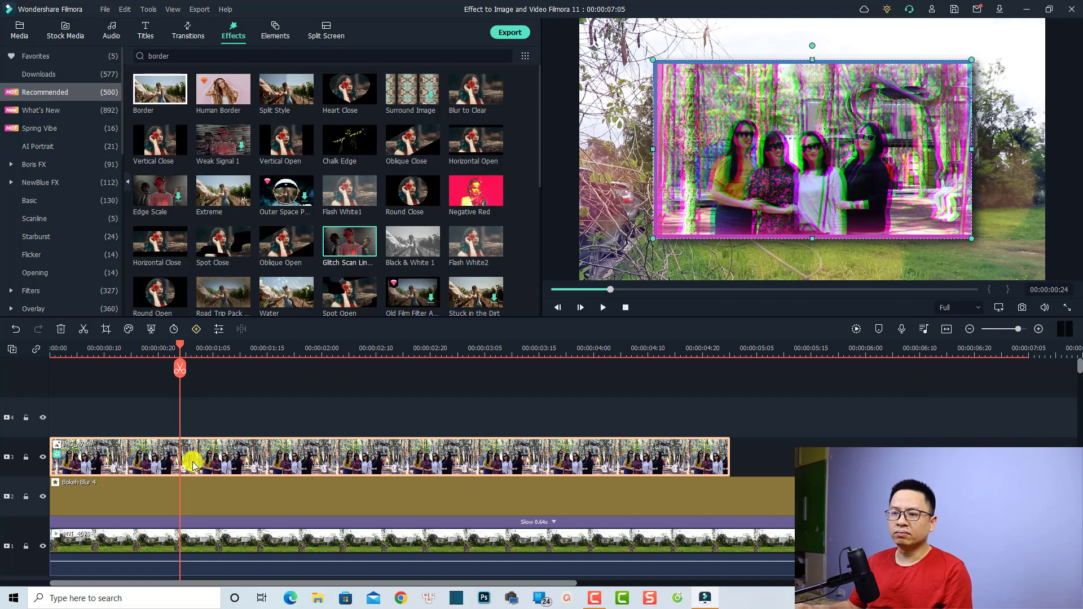
pyautogui.doubleClick(189, 459)
pyautogui.click(46, 52)
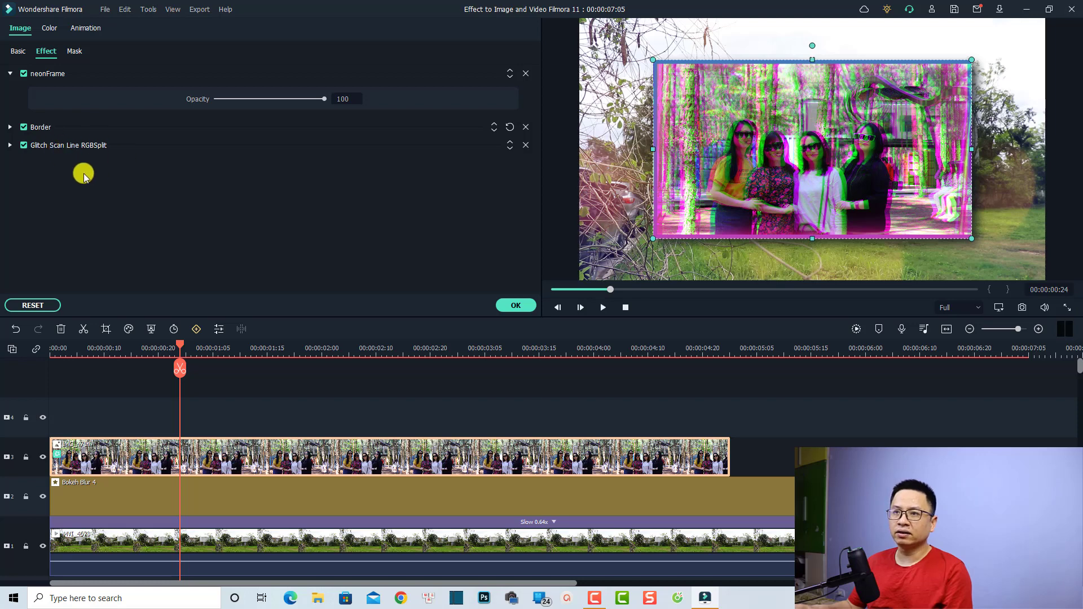
pyautogui.click(10, 145)
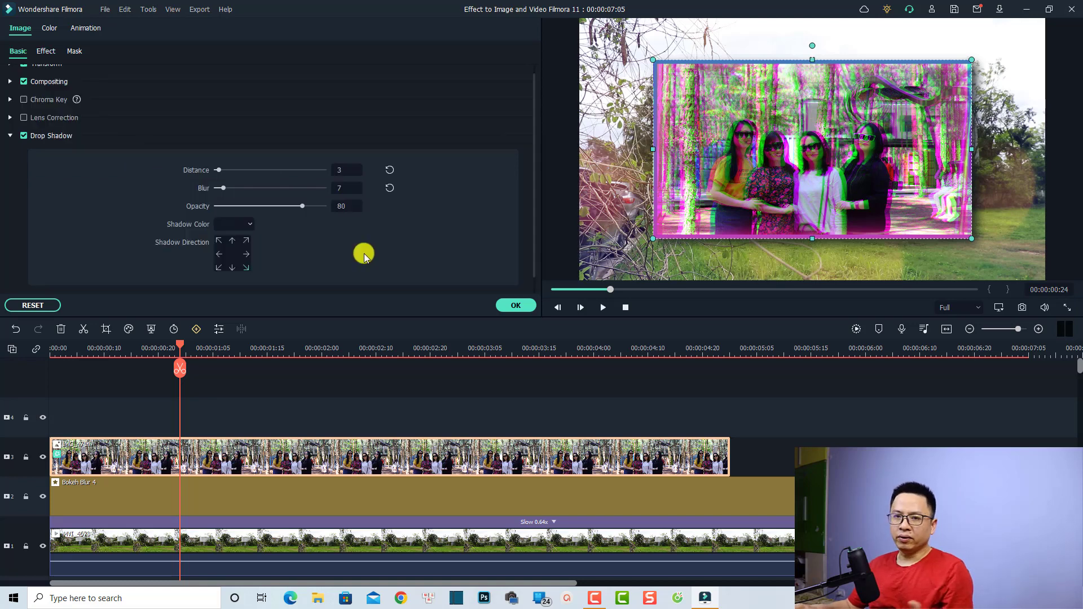
pyautogui.click(515, 305)
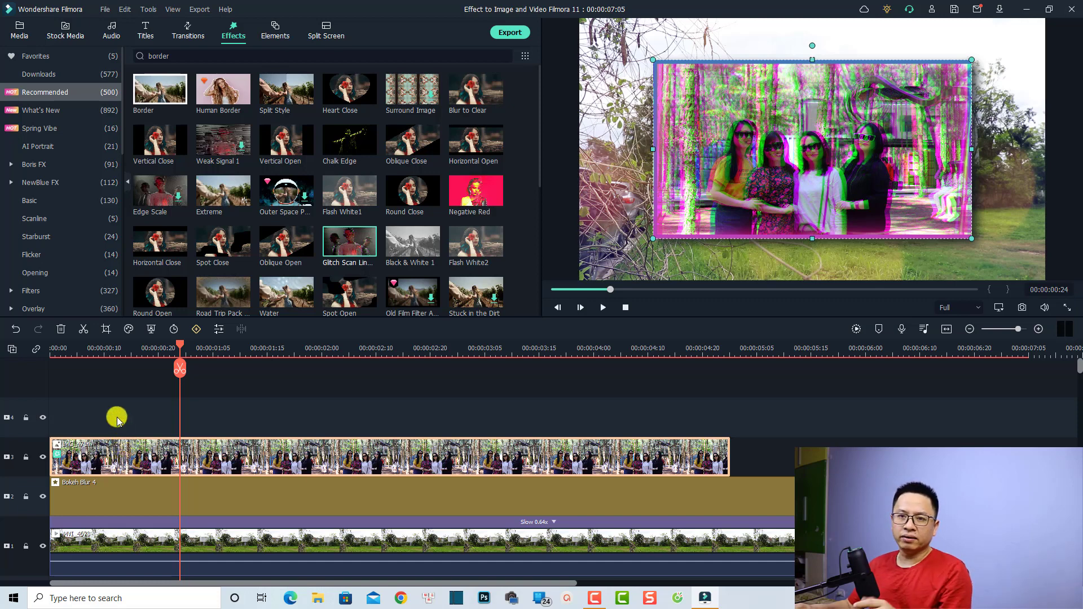
pyautogui.click(61, 354)
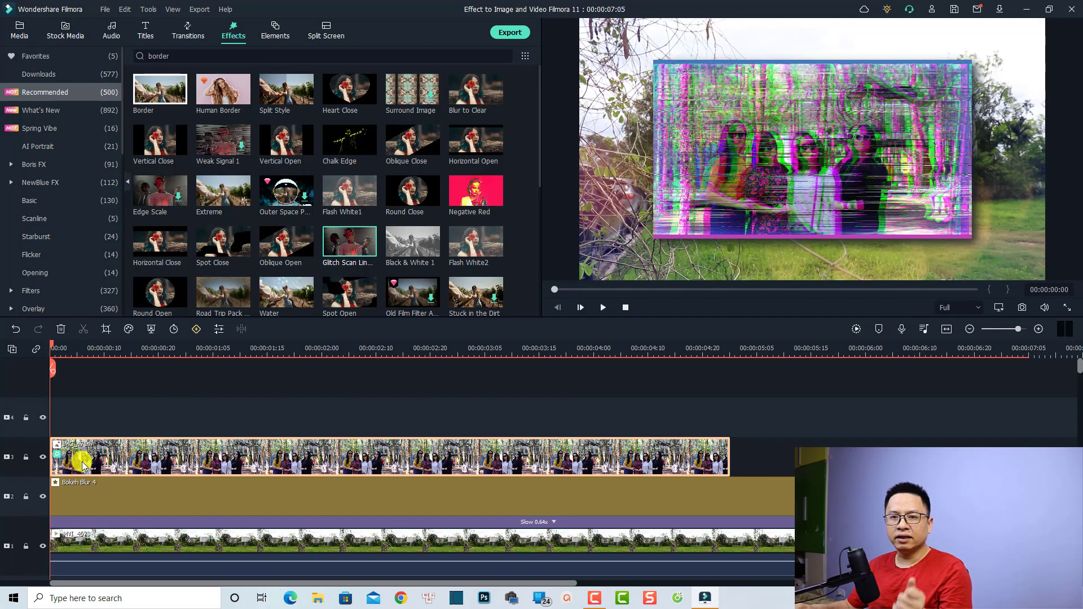
# Apply the Zoom In preset animation to the group photo and play it once
pyautogui.click(195, 333)
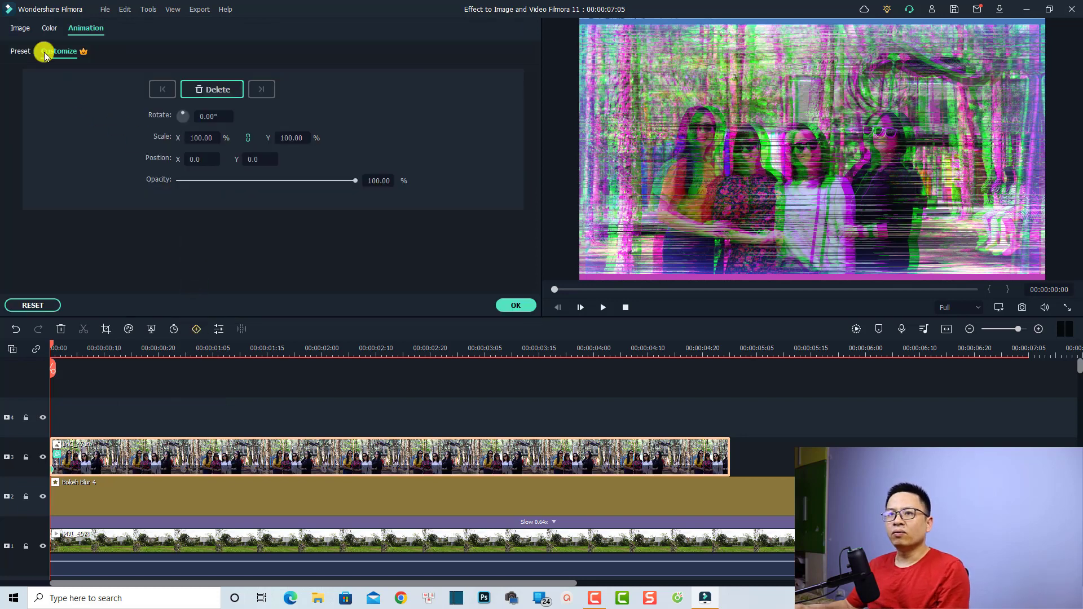
pyautogui.click(21, 52)
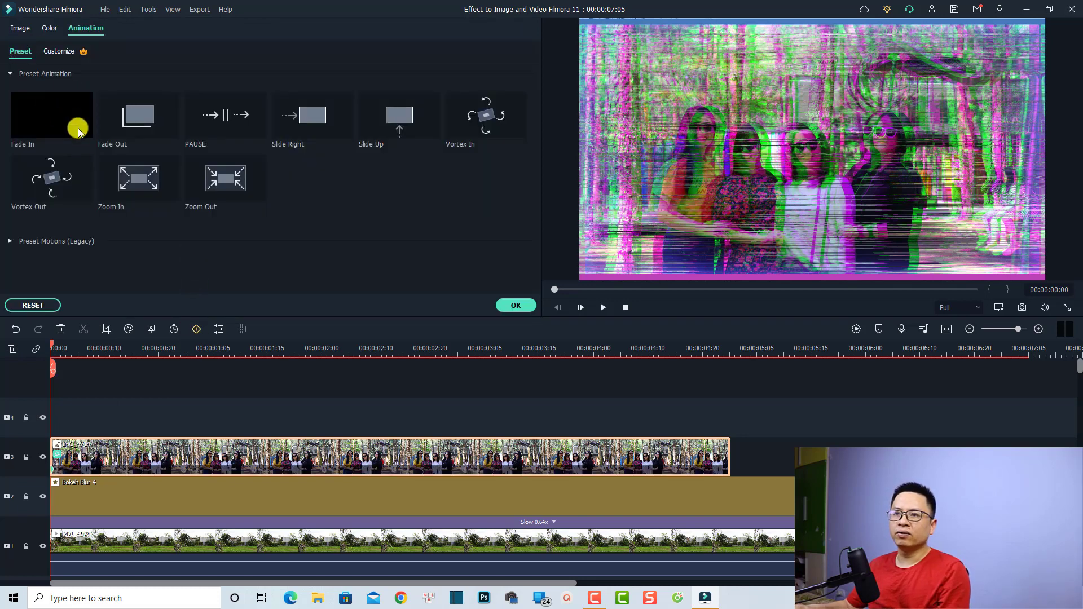
pyautogui.doubleClick(136, 188)
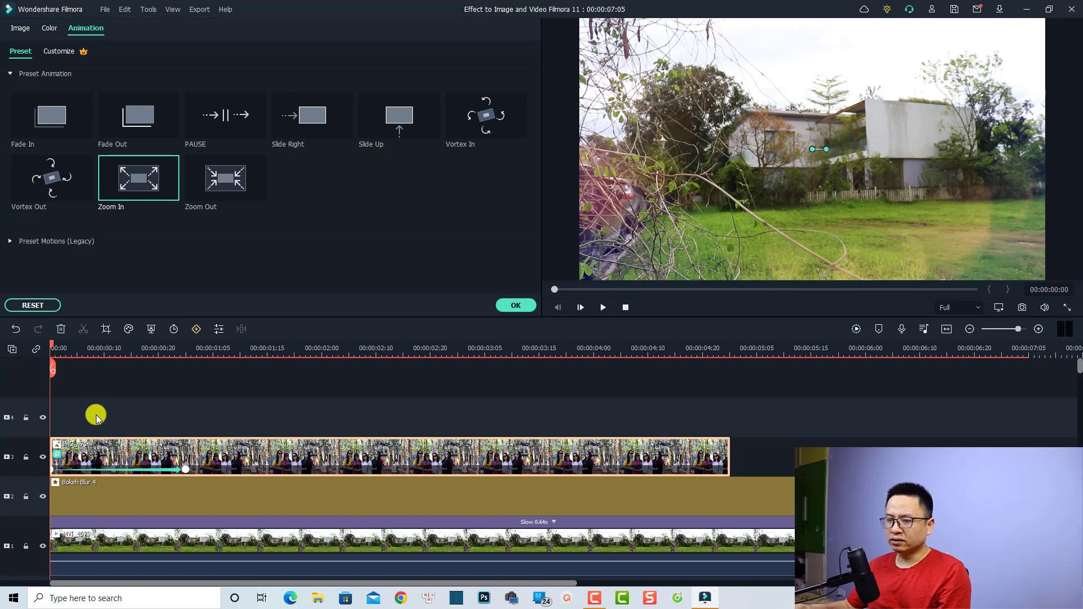
pyautogui.press('space')
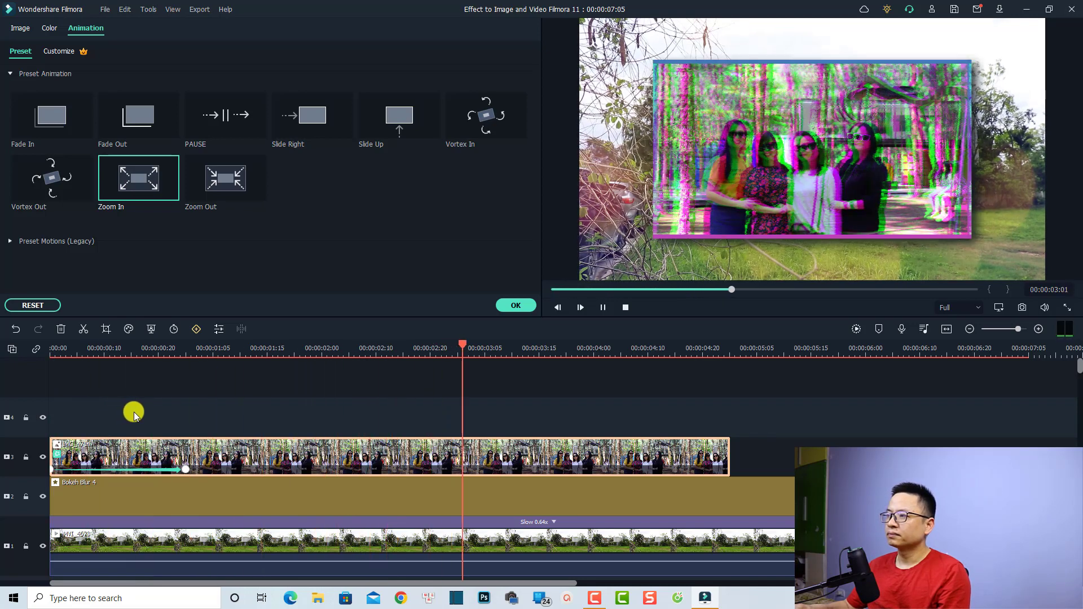
pyautogui.press('space')
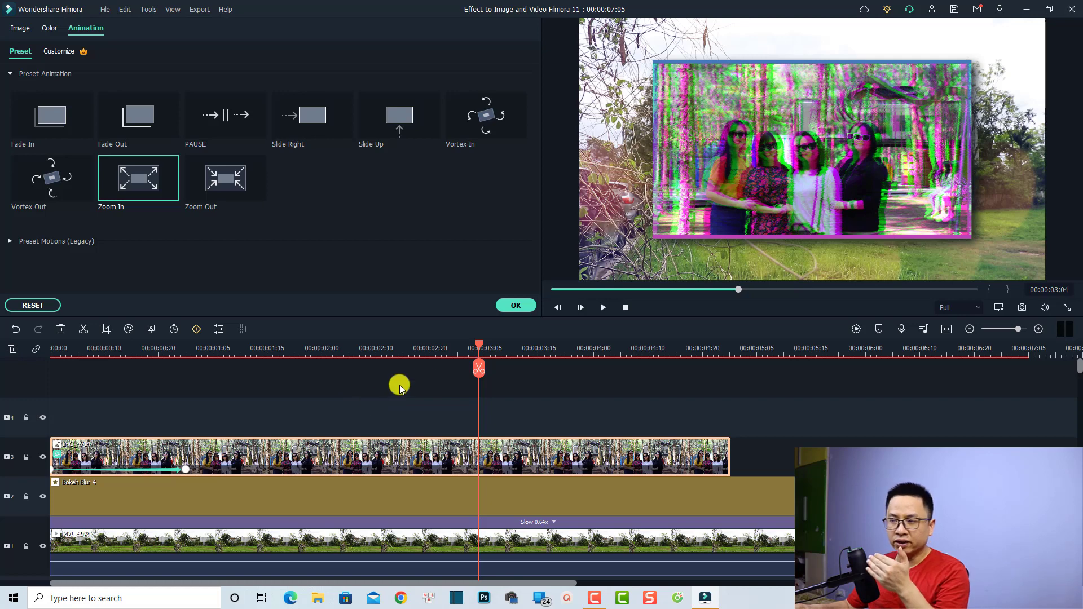
# Confirm the animation, then add MVI_4679 to track 3, keeping the 1920 x 1080 25fps project settings
pyautogui.click(529, 307)
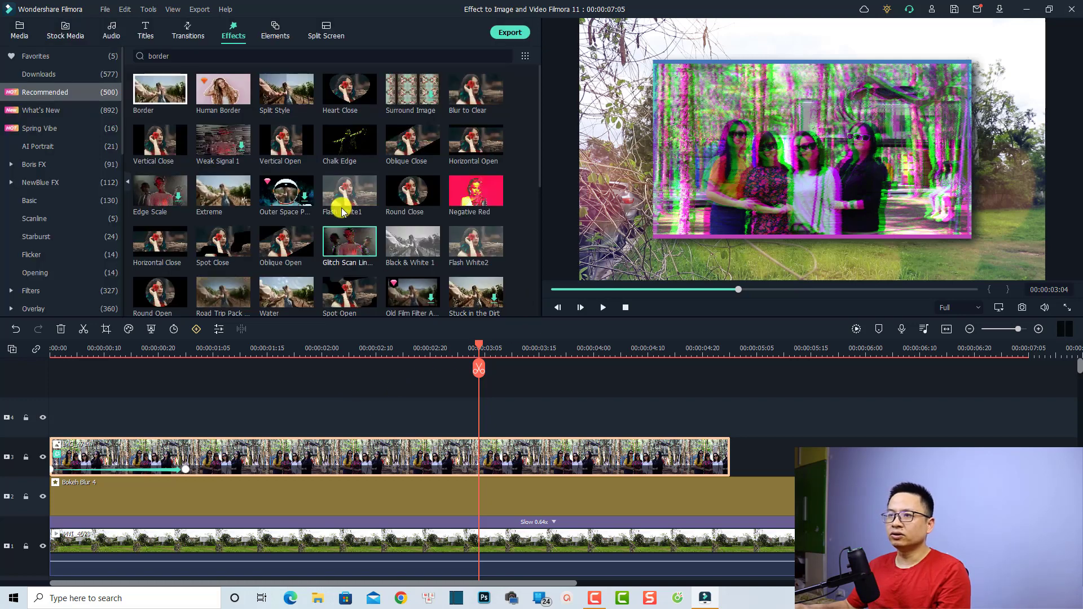
pyautogui.click(14, 35)
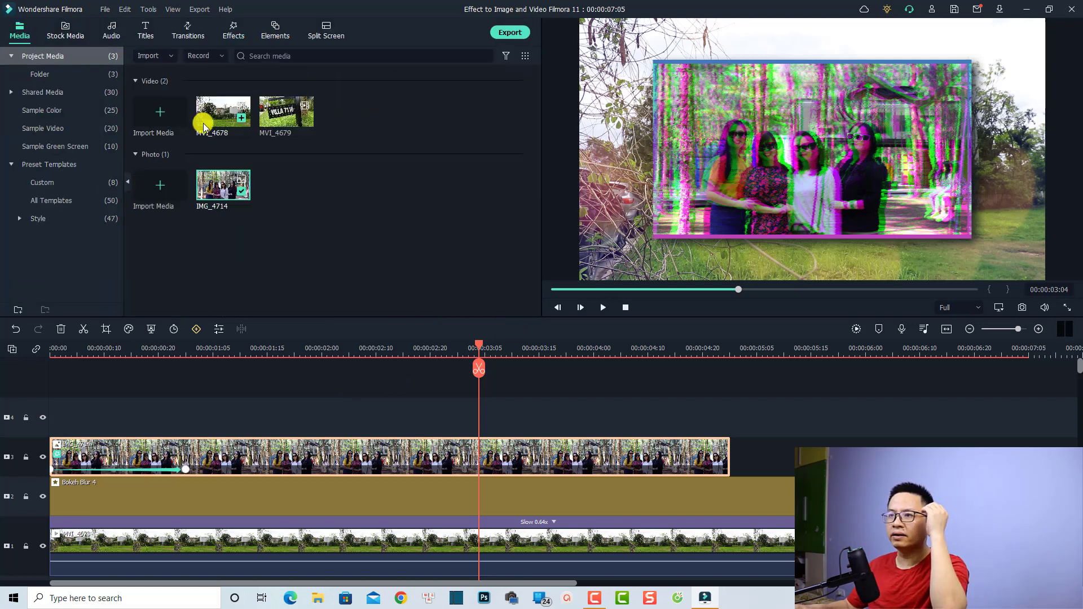
pyautogui.moveTo(286, 116); pyautogui.dragTo(485, 453)
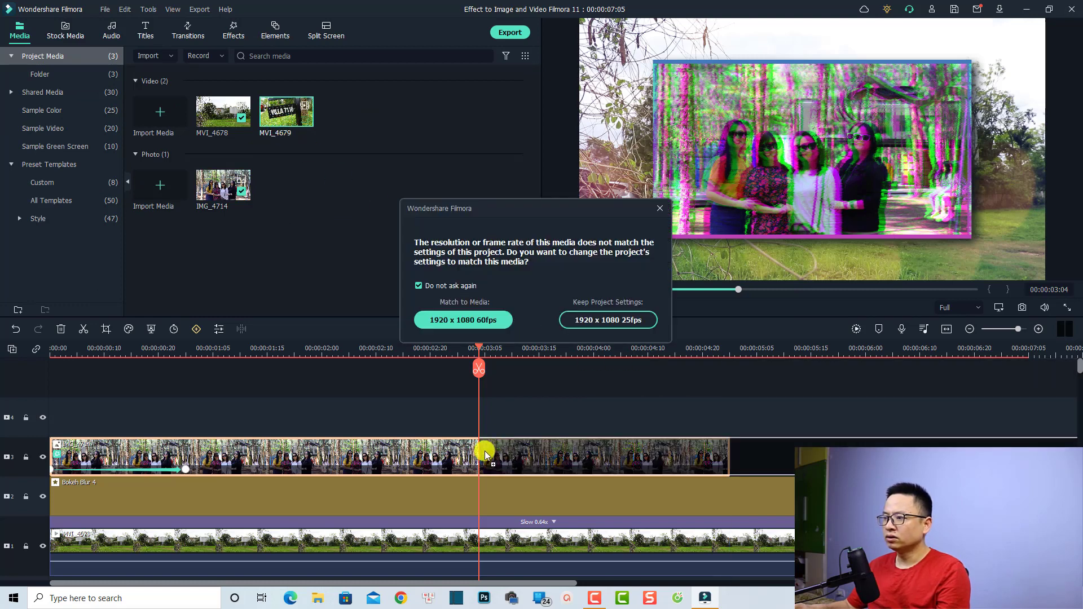
pyautogui.click(599, 320)
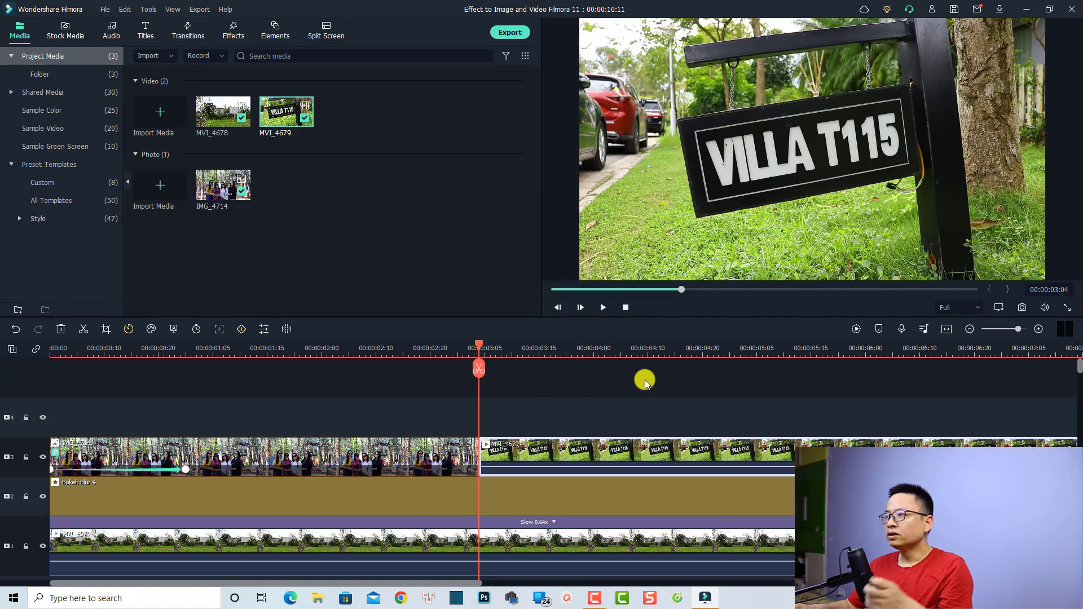
# Play the start of the new MVI_4679 video, then select the IMG_4714 photo clip
pyautogui.click(571, 411)
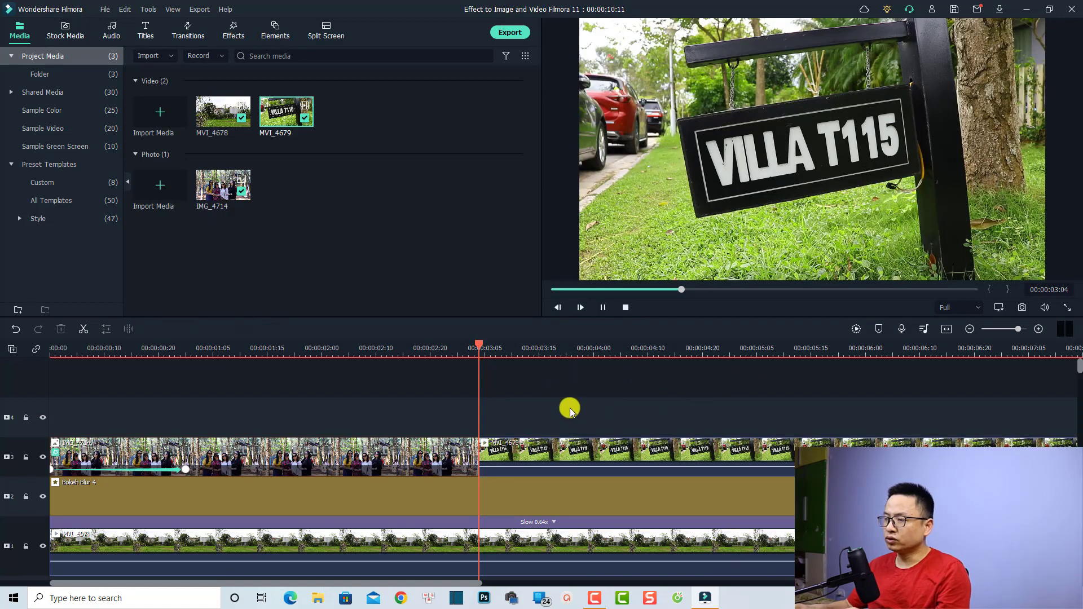
pyautogui.press('space')
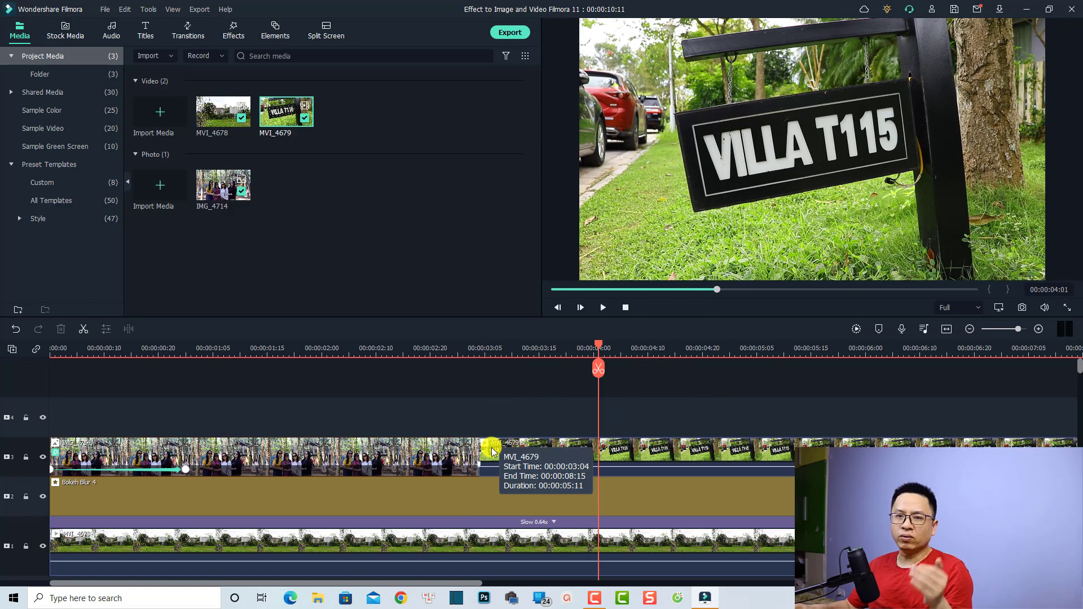
pyautogui.click(382, 454)
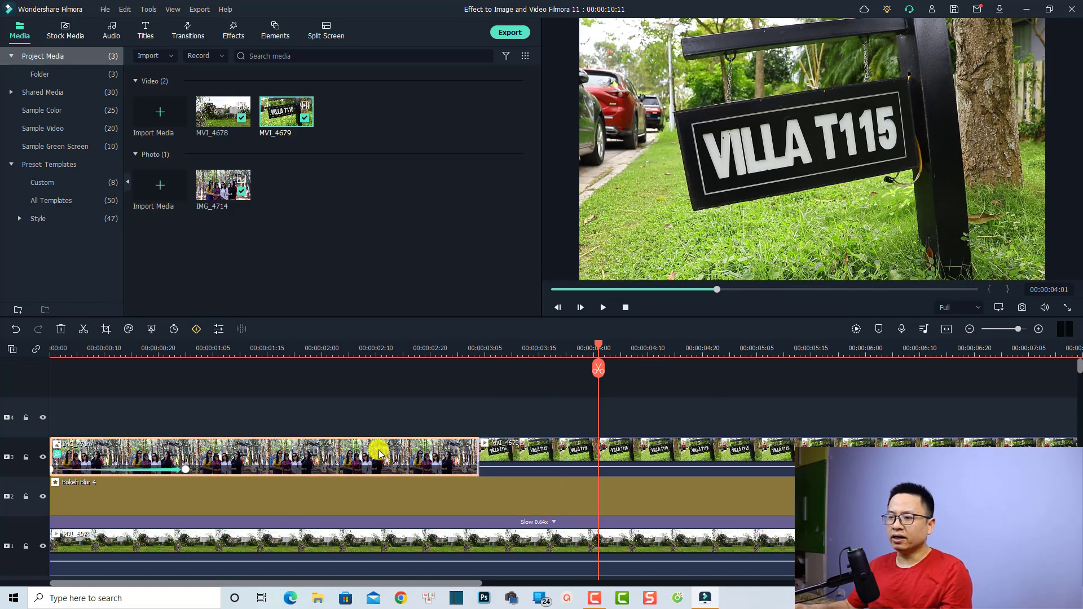
# Copy the IMG_4714 photo clip's effects
pyautogui.rightClick(378, 449)
pyautogui.moveTo(461, 243)
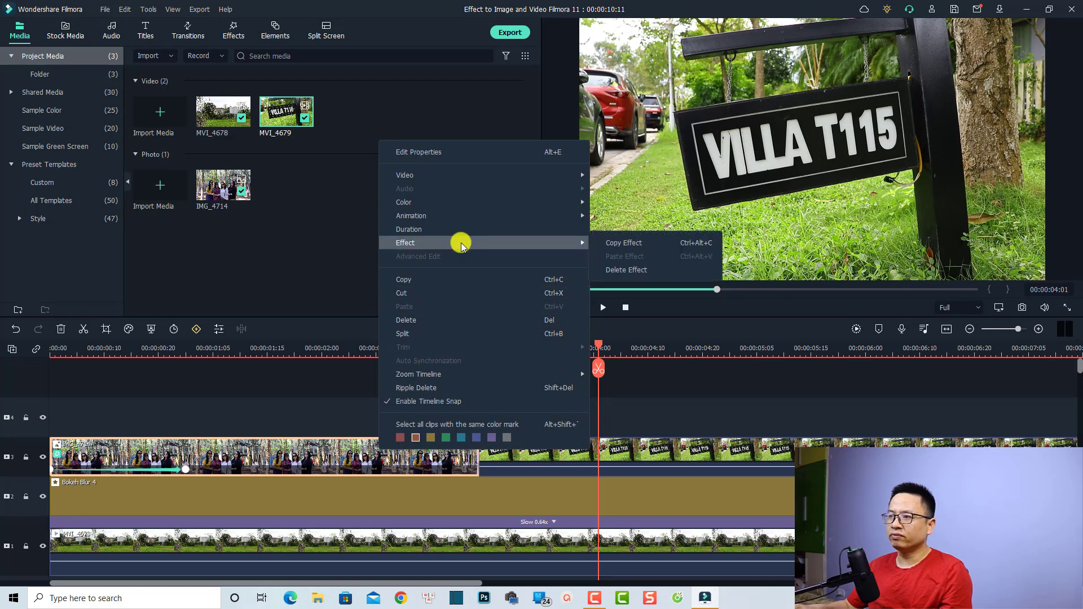
pyautogui.click(612, 242)
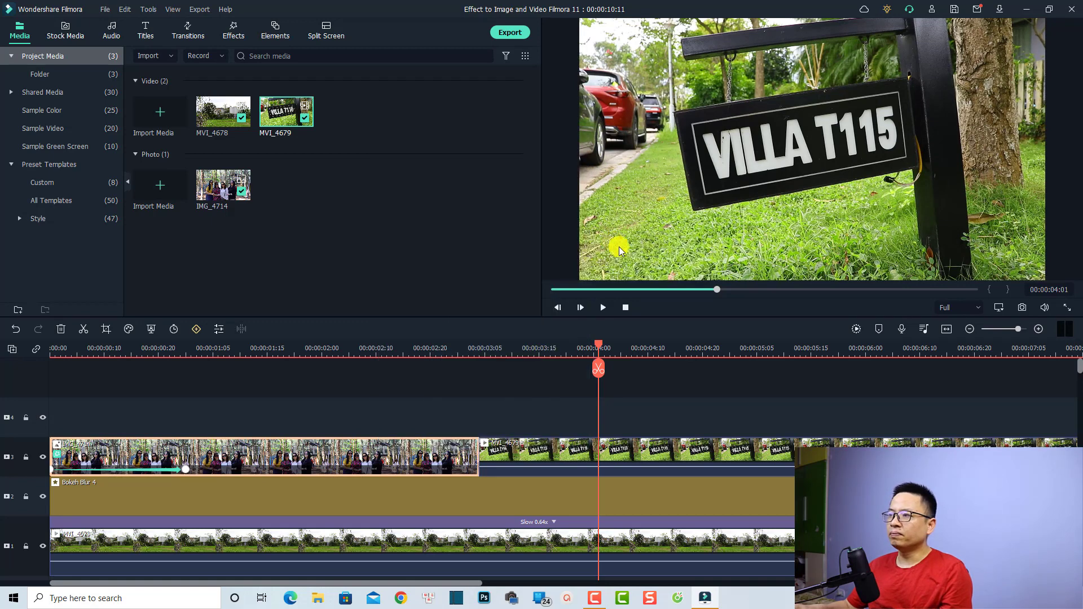
# Paste the copied effects onto MVI_4679 and zoom the timeline to fit the whole project
pyautogui.click(648, 458)
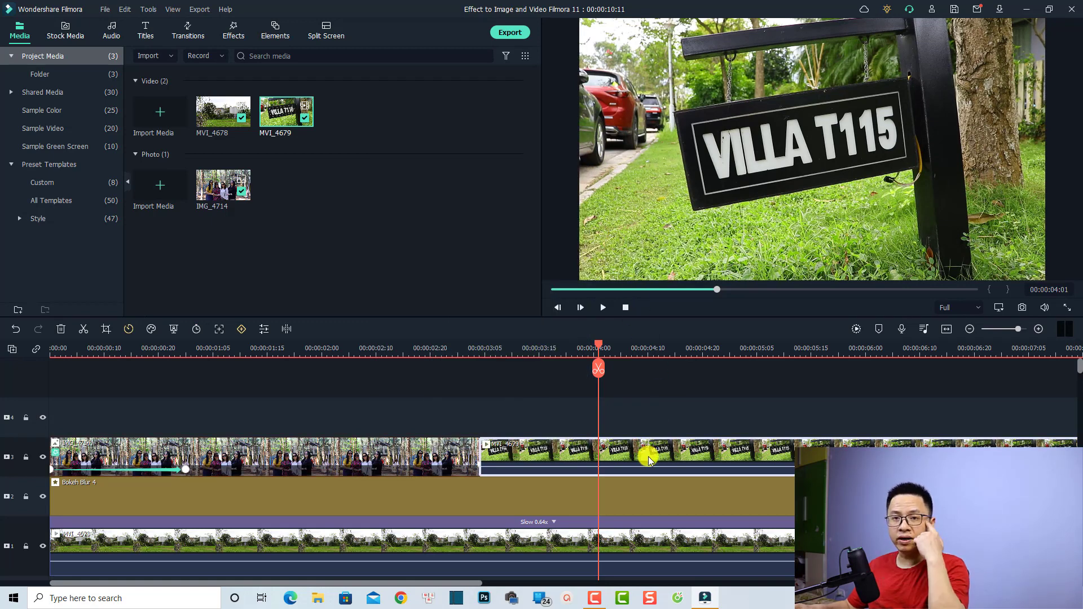
pyautogui.rightClick(648, 456)
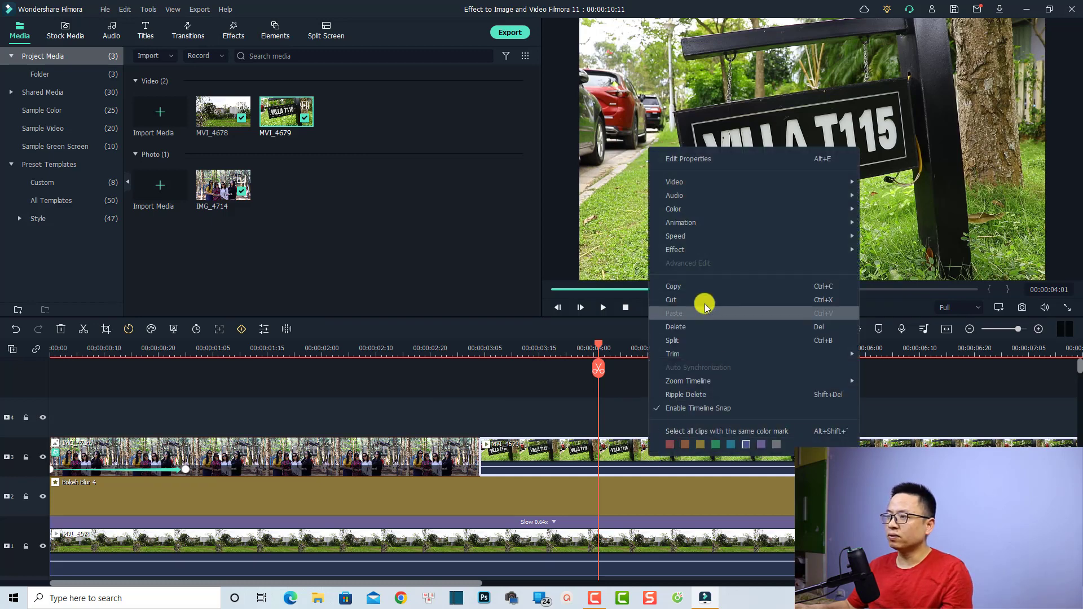
pyautogui.moveTo(700, 249)
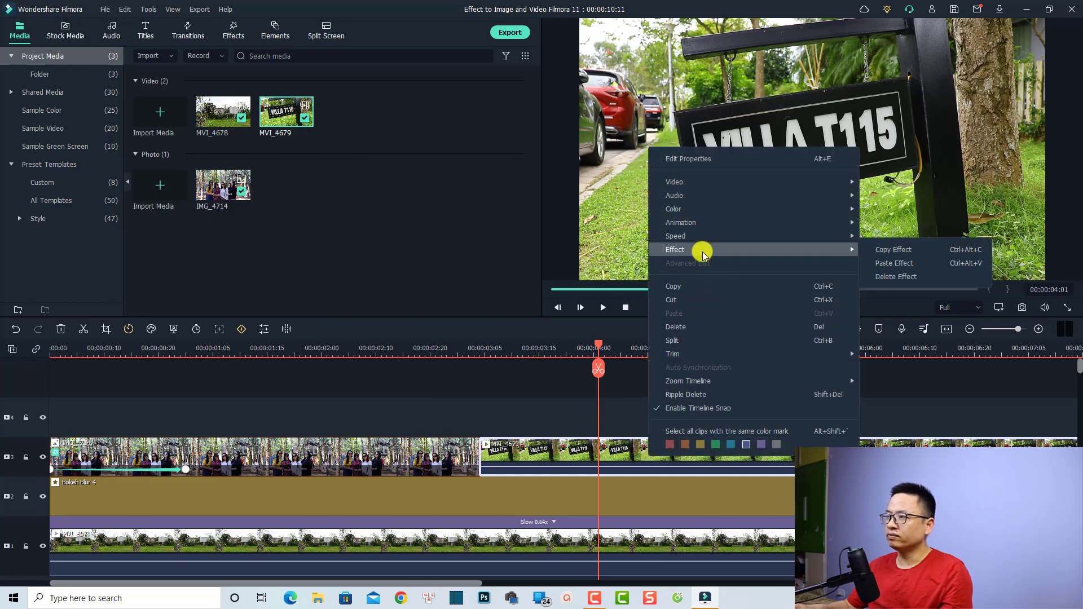
pyautogui.click(894, 262)
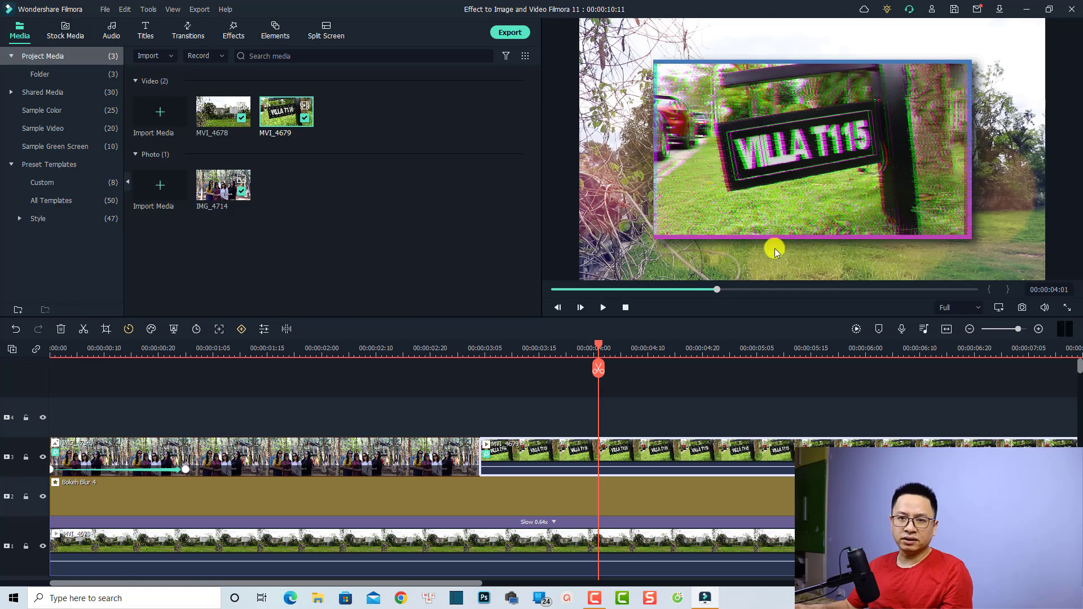
pyautogui.hotkey('shift', 'z')
pyautogui.click(221, 356)
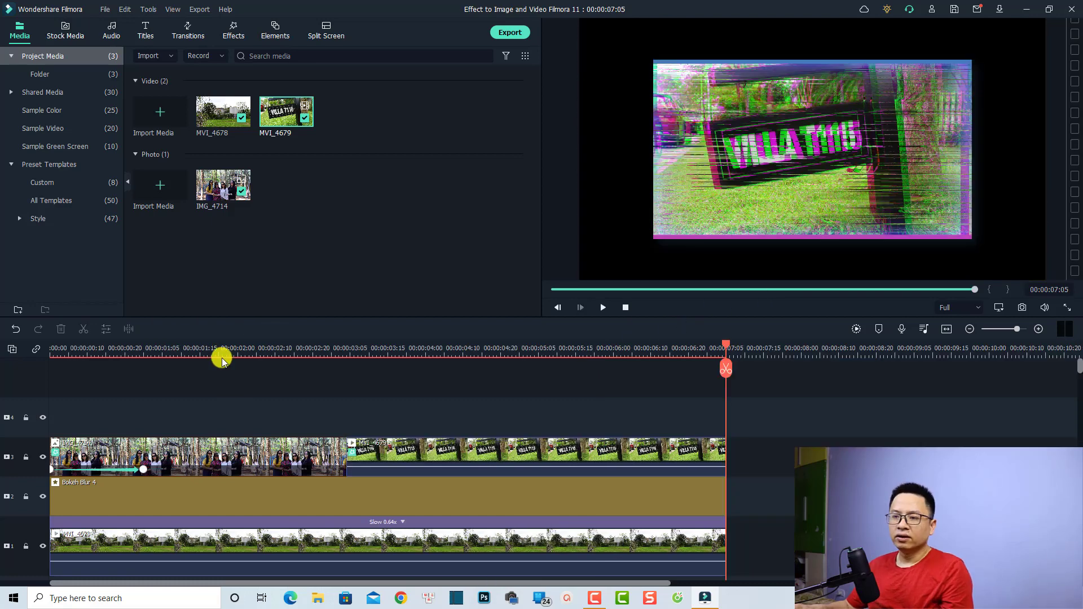
# Render the timeline preview for smooth playback of the framed photo and video
pyautogui.click(856, 329)
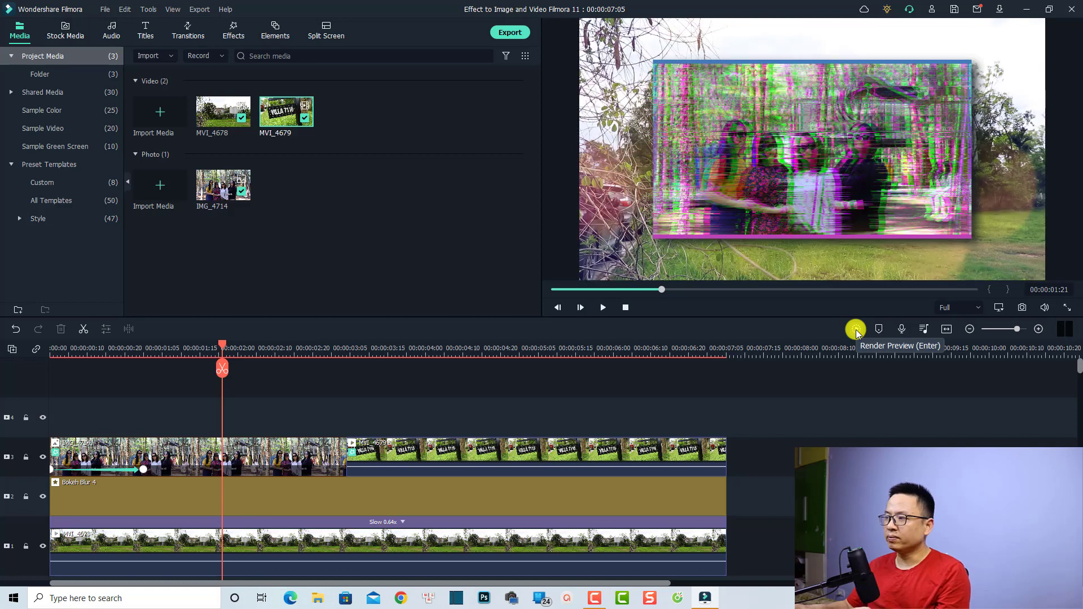